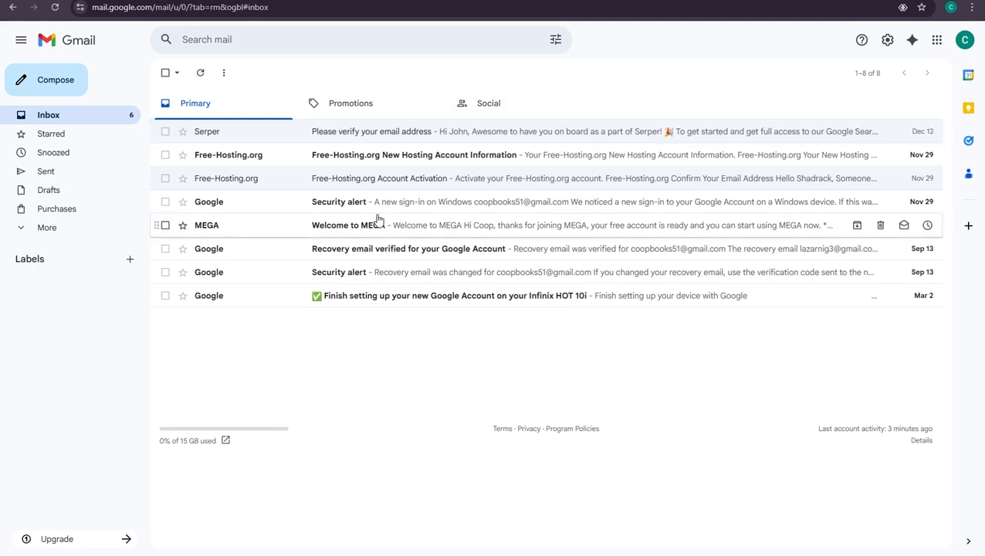
# Open a blank New Message draft in Gmail and check its empty To and Subject fields.
pyautogui.click(56, 81)
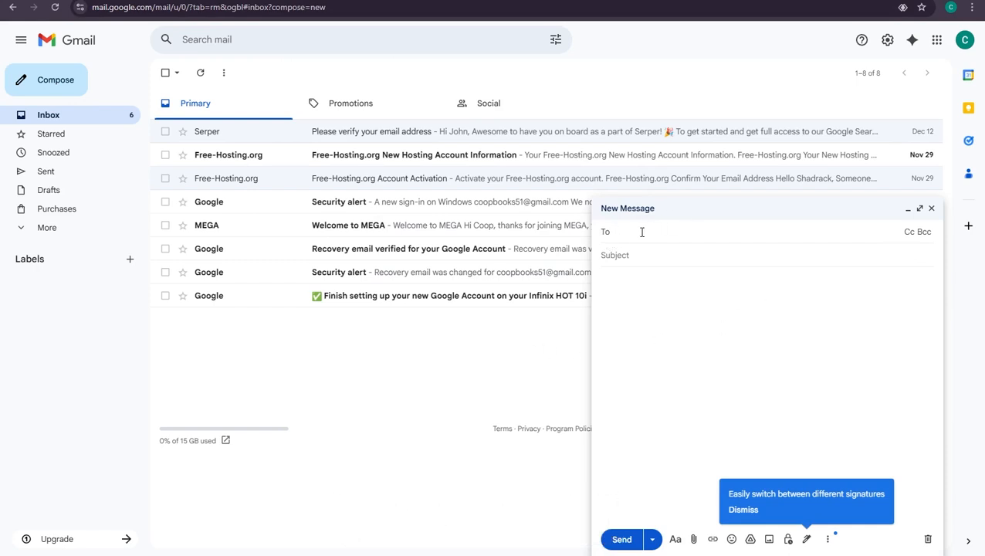
pyautogui.click(624, 257)
pyautogui.click(715, 233)
pyautogui.click(661, 264)
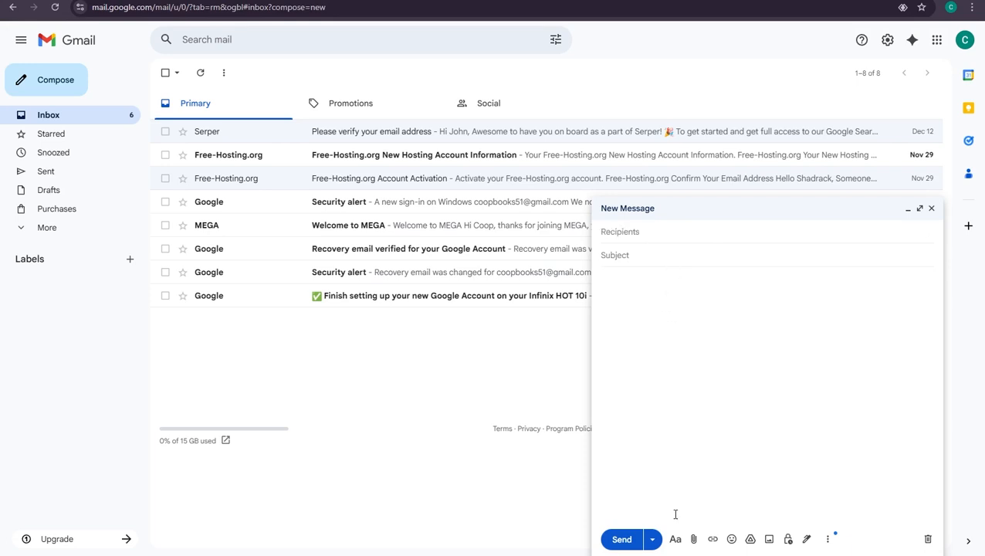
# Filter the lead sheet's Email column to exclude blanks, leaving 35 of 100 records.
pyautogui.moveTo(714, 554)
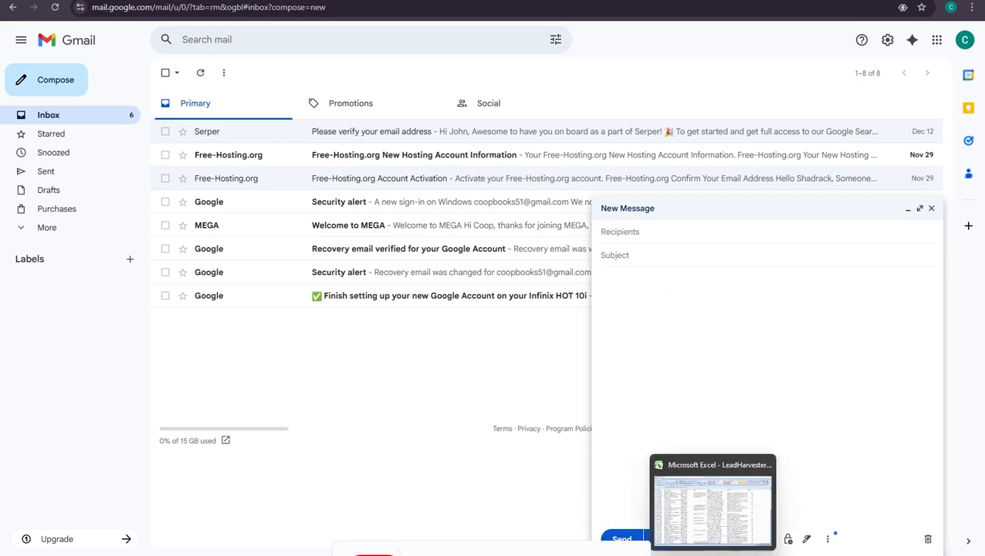
pyautogui.click(727, 497)
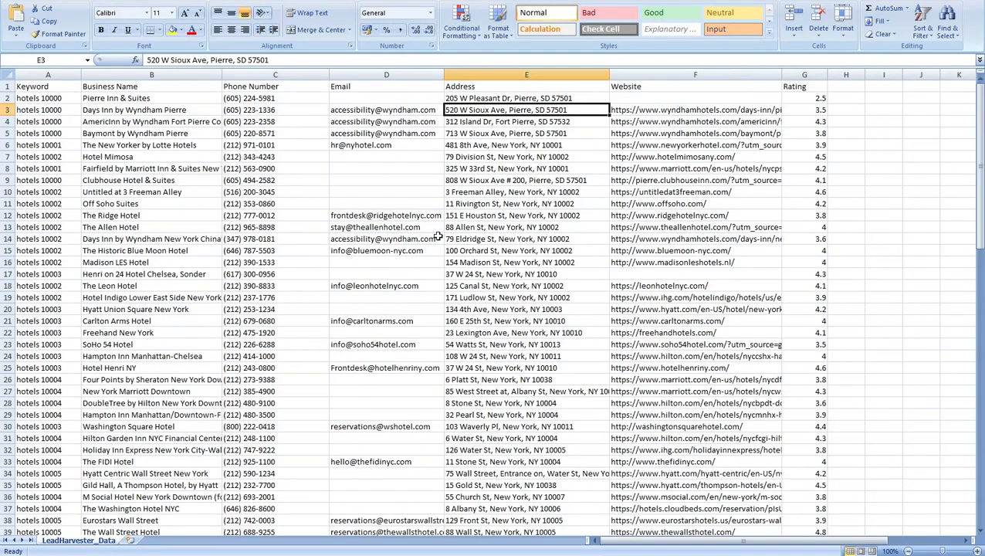
pyautogui.click(389, 74)
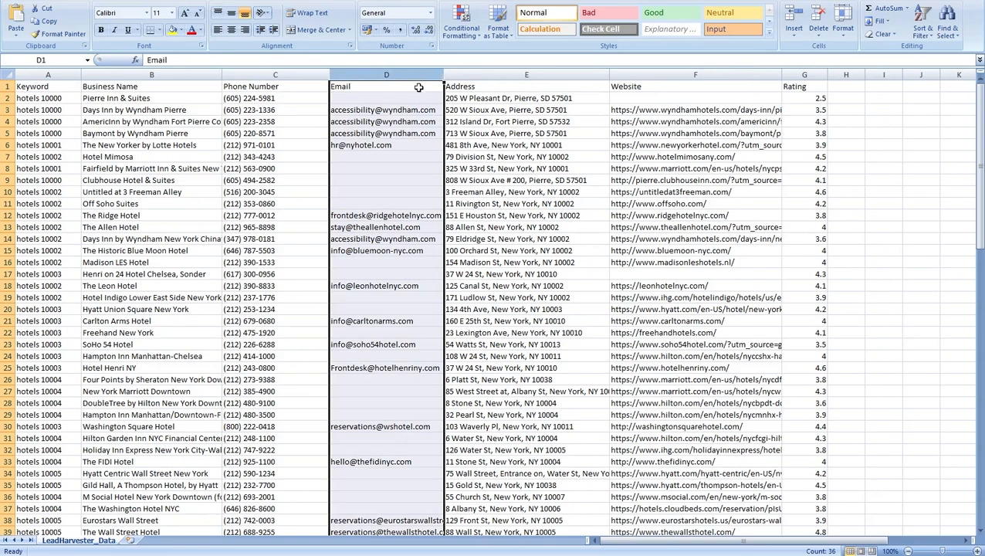
pyautogui.click(929, 37)
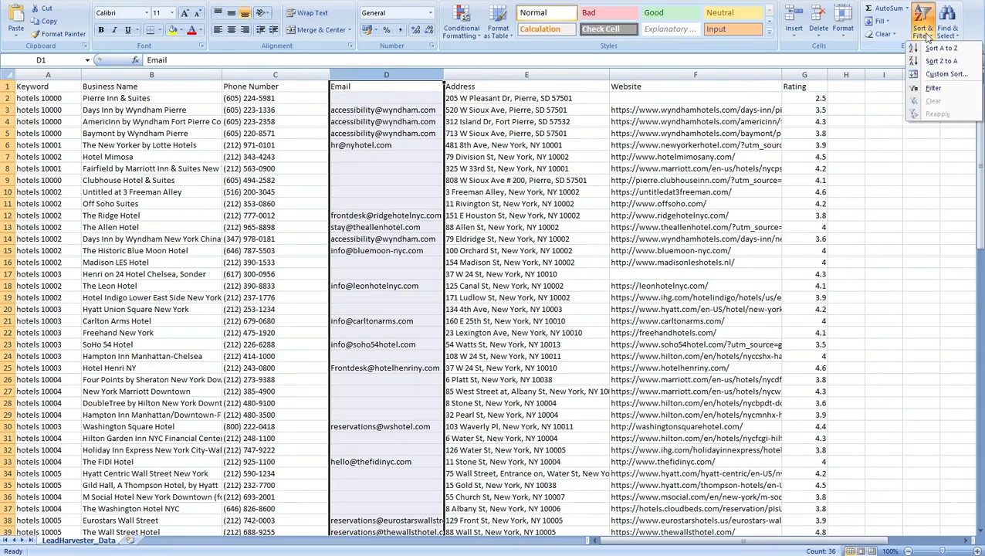
pyautogui.click(921, 93)
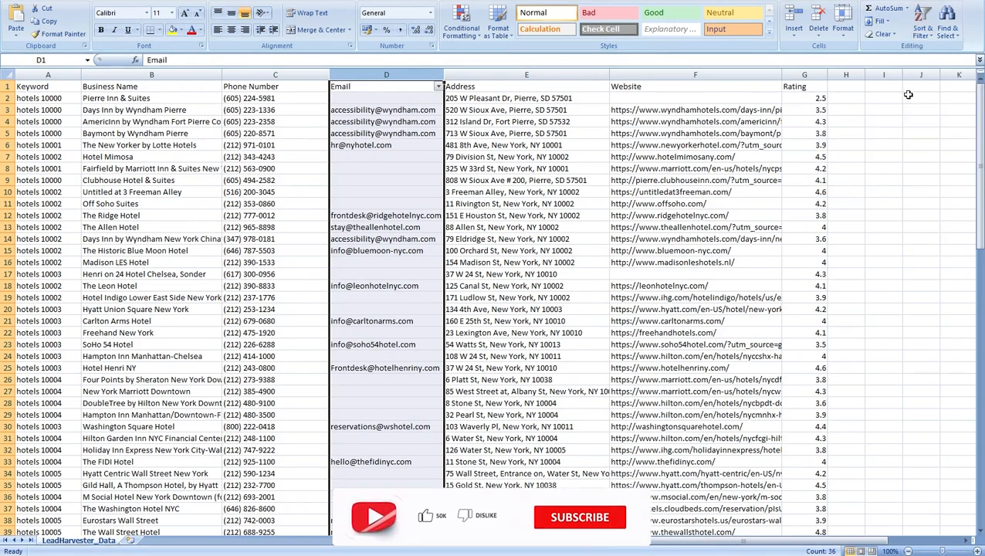
pyautogui.click(437, 88)
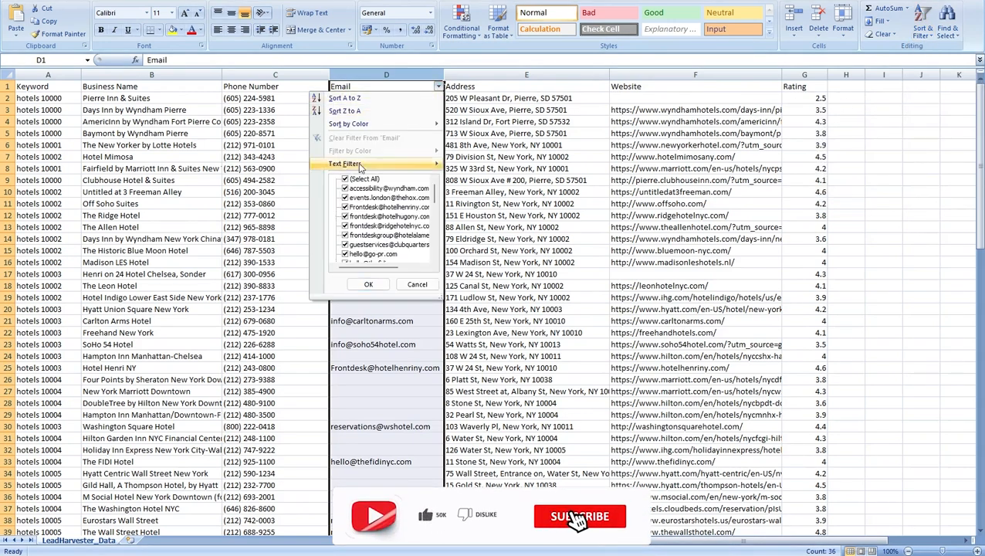
pyautogui.scroll(-10, 360, 216)
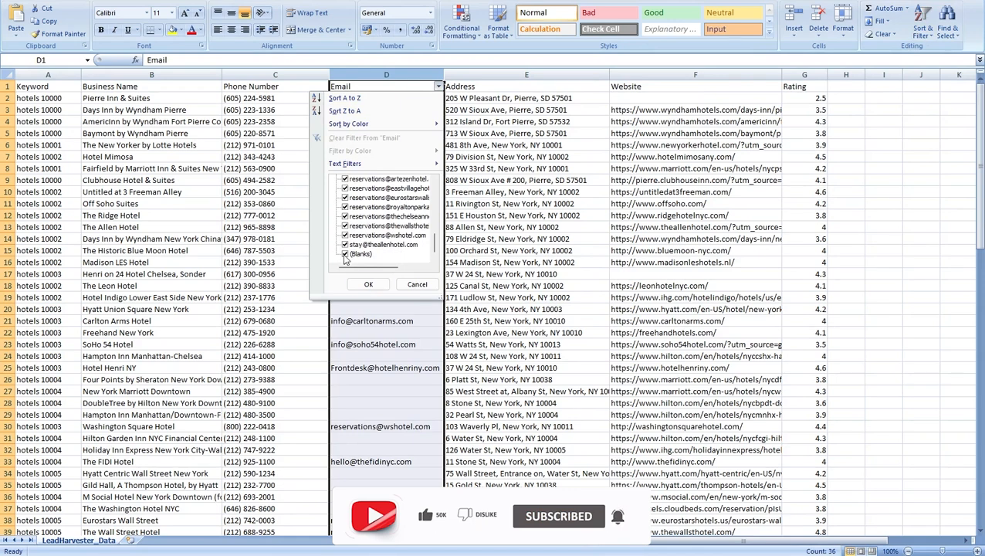
pyautogui.click(345, 255)
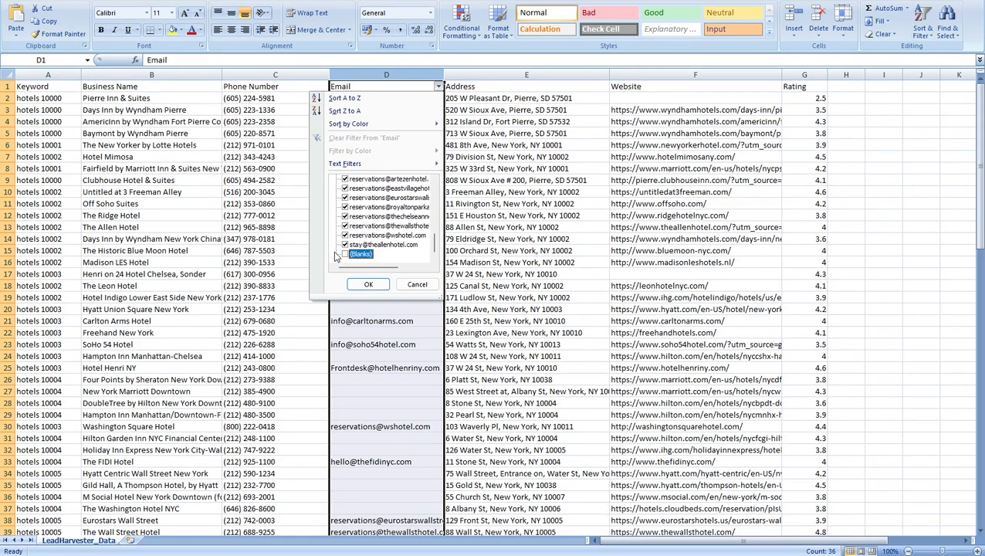
pyautogui.click(369, 286)
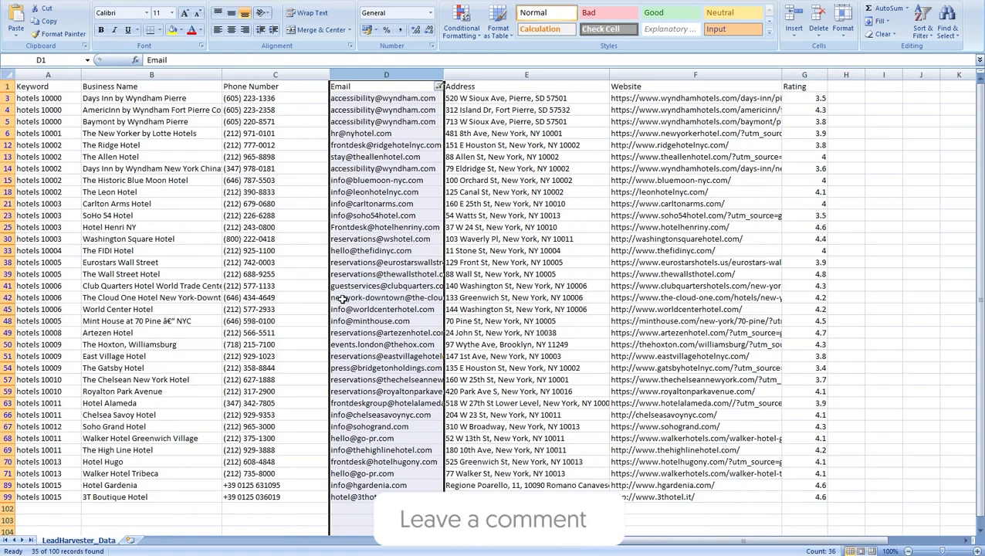
# Copy the filtered Email column.
pyautogui.scroll(-3, 371, 293)
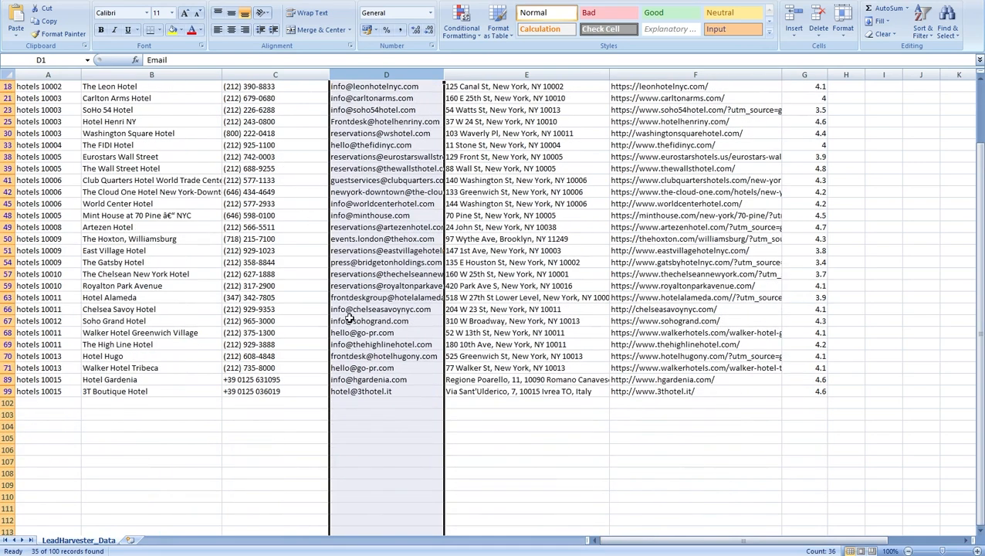
pyautogui.rightClick(410, 81)
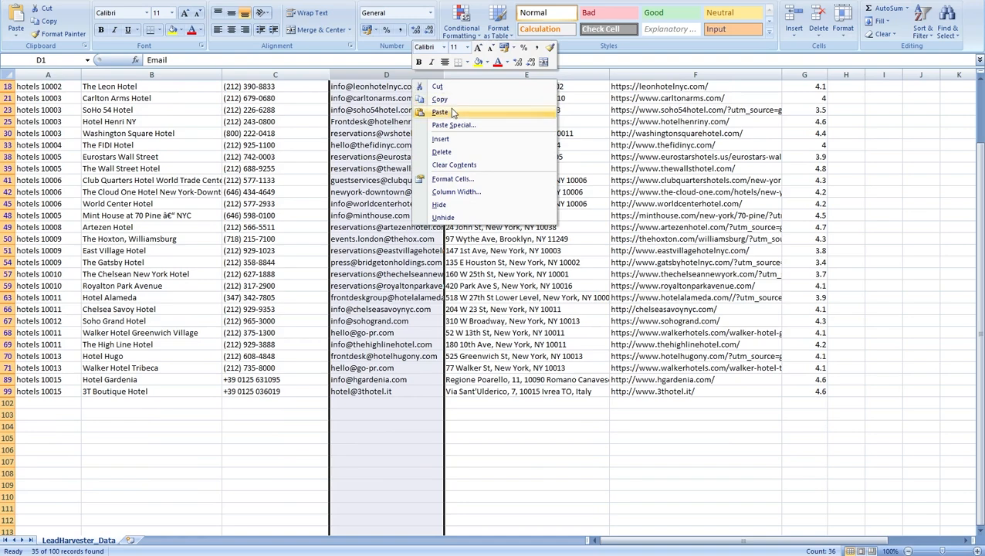
pyautogui.click(440, 100)
pyautogui.scroll(3, 445, 231)
pyautogui.moveTo(610, 552)
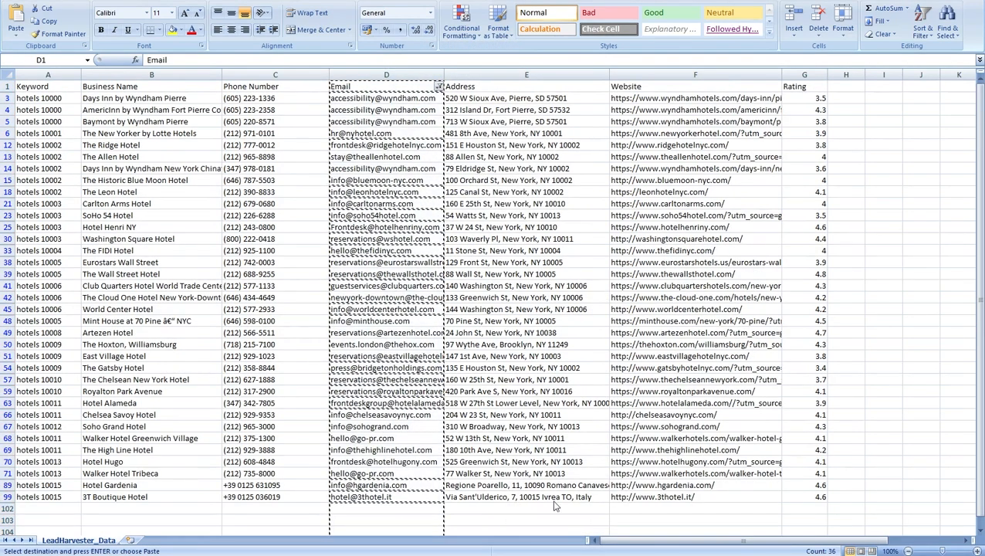
# Paste the email list into a new Notepad tab and delete the Email header and two repeated addresses.
pyautogui.click(594, 551)
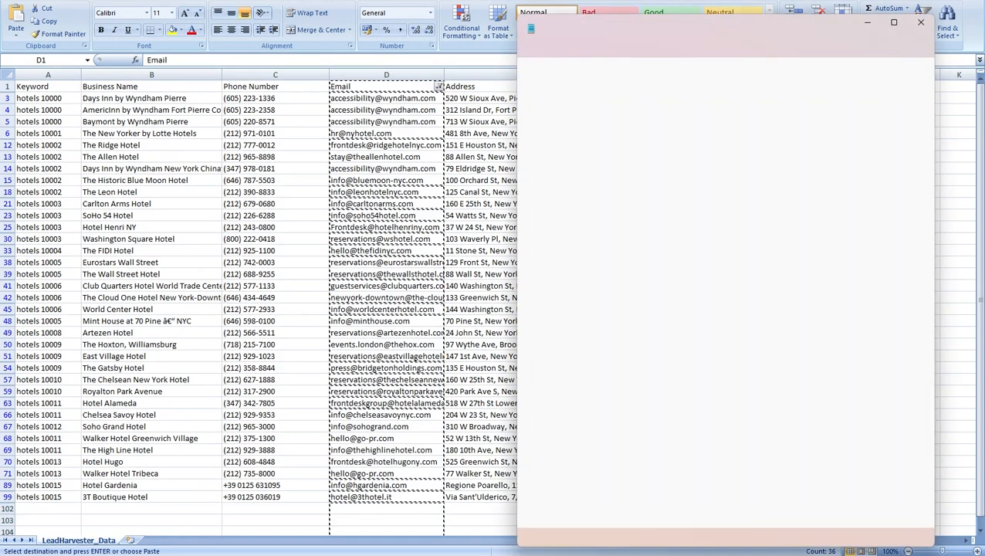
pyautogui.moveTo(849, 28); pyautogui.dragTo(627, 28)
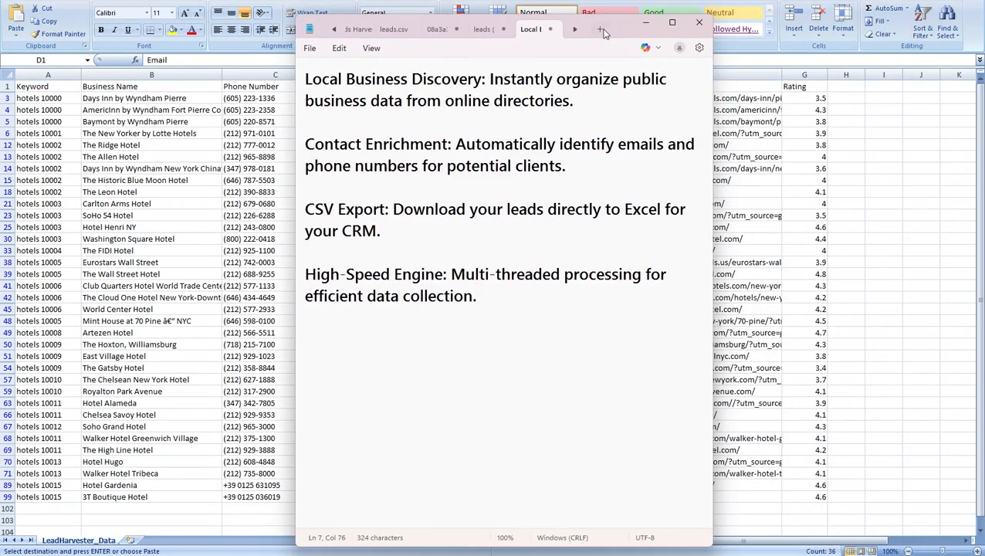
pyautogui.click(600, 29)
pyautogui.hotkey('ctrl', 'v')
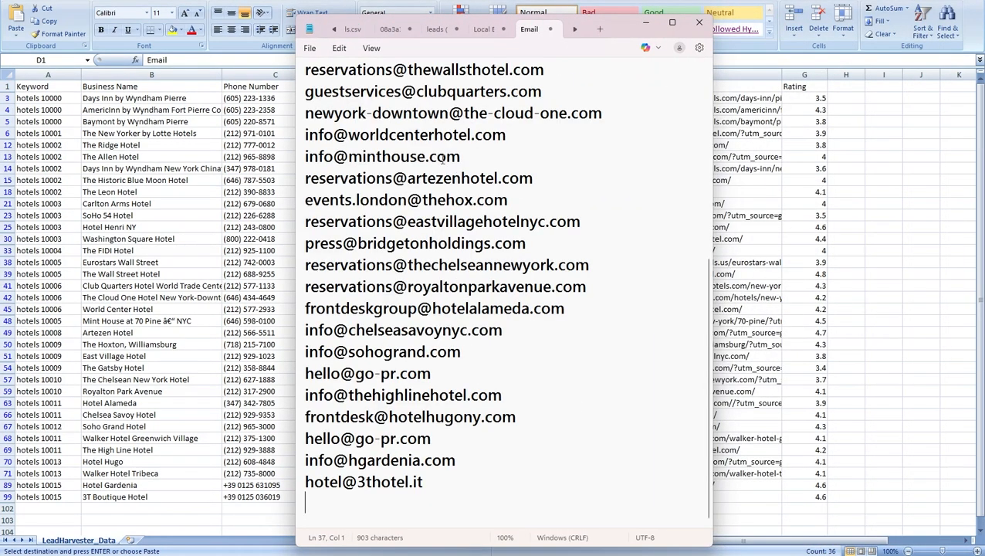
pyautogui.scroll(6, 480, 191)
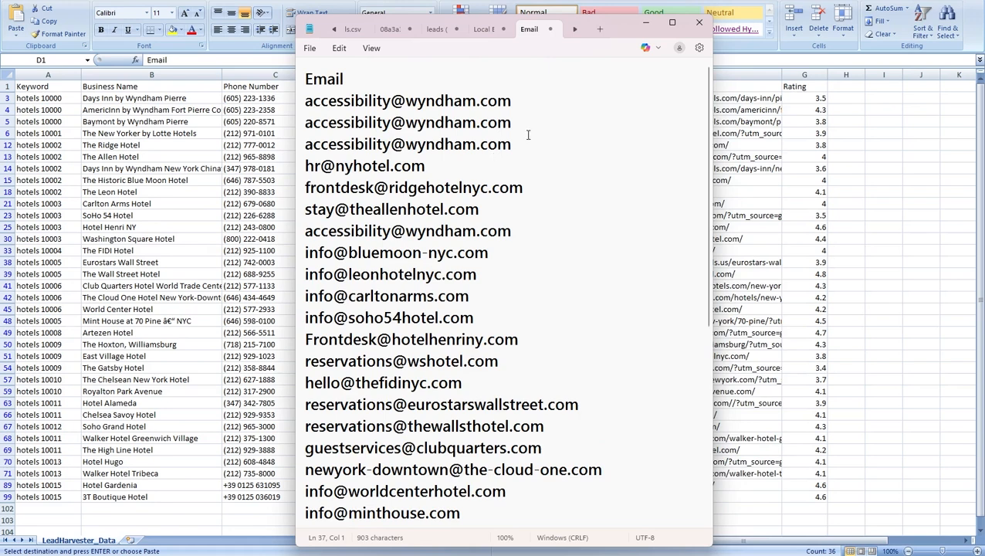
pyautogui.moveTo(528, 135); pyautogui.dragTo(243, 48)
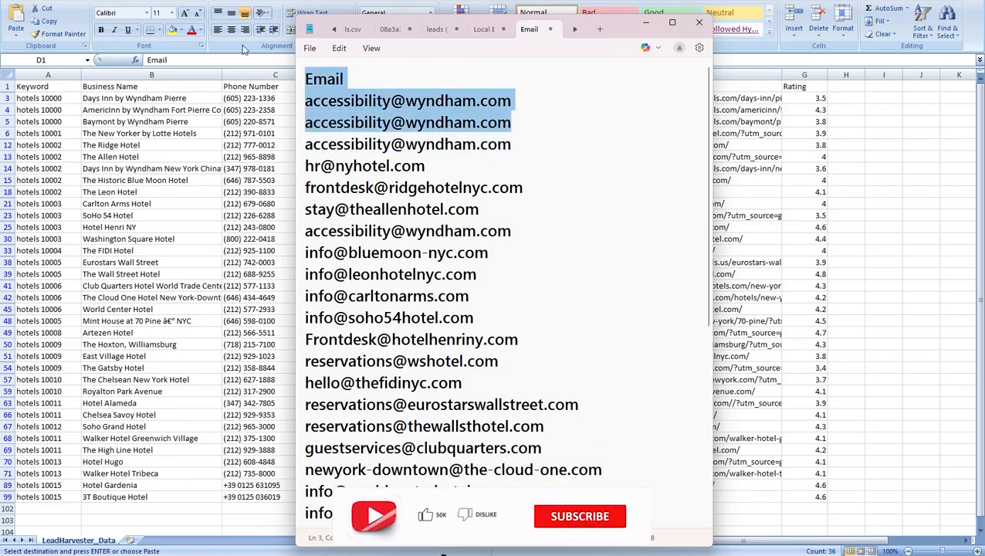
pyautogui.press('BackSpace')
pyautogui.press('Down')
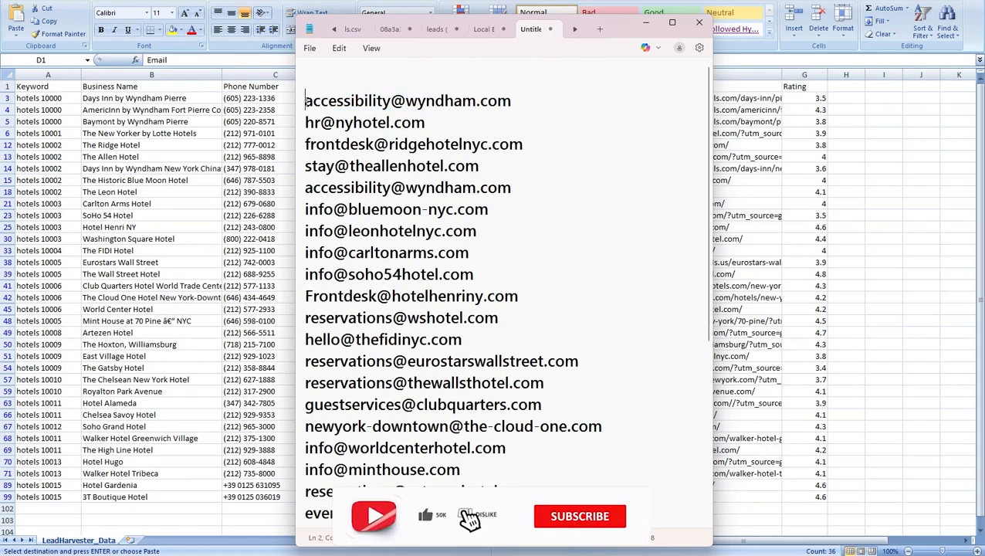
pyautogui.press('BackSpace')
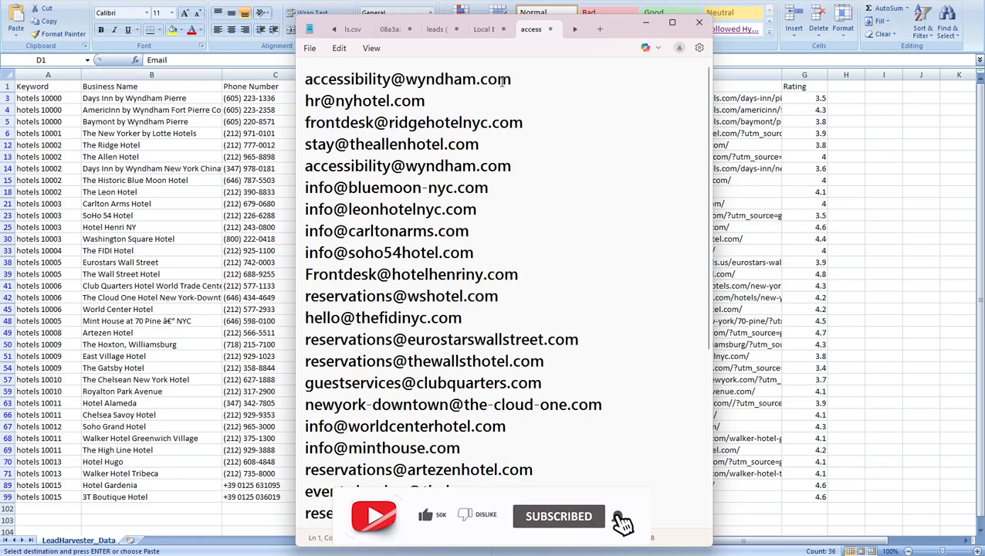
# Copy the first email address in the list.
pyautogui.moveTo(512, 80); pyautogui.dragTo(306, 81)
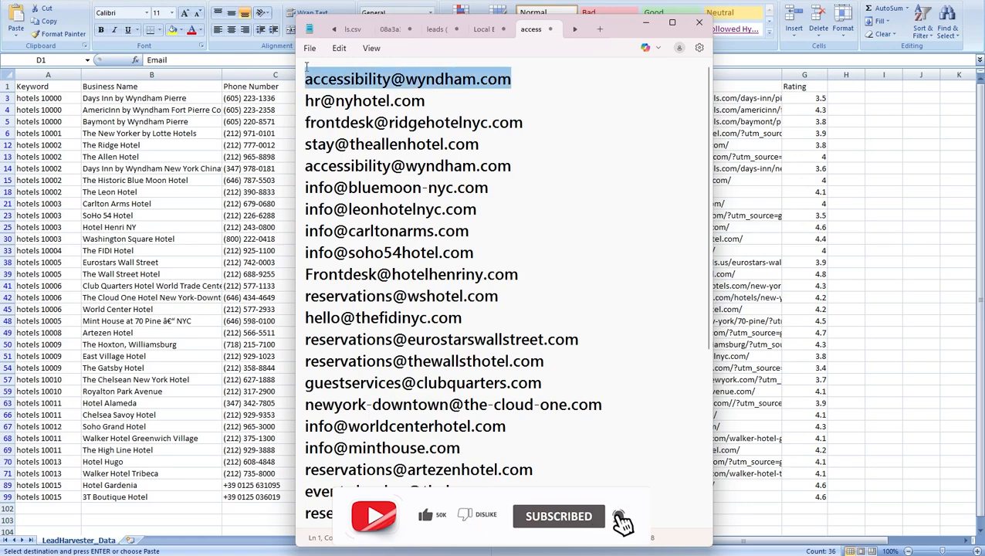
pyautogui.rightClick(366, 83)
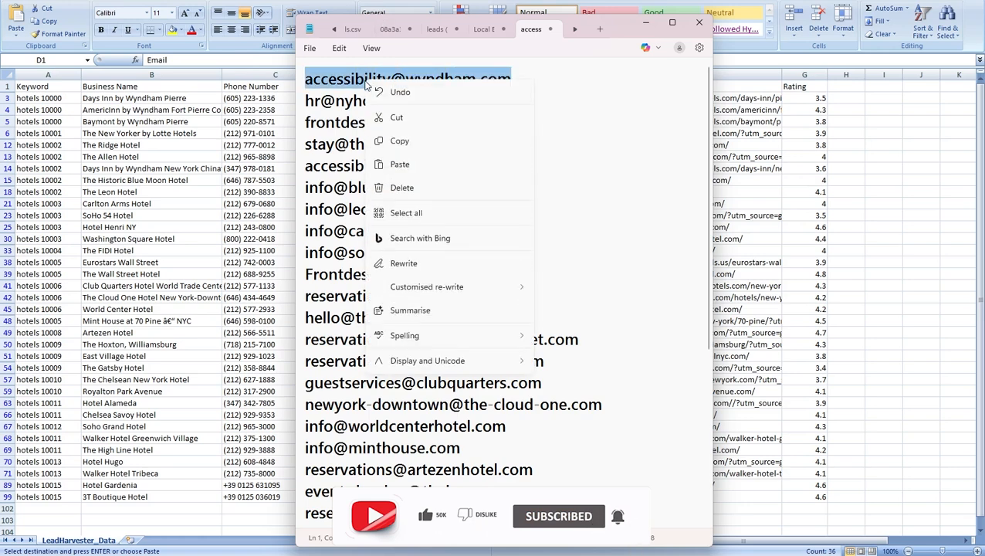
pyautogui.click(408, 139)
pyautogui.rightClick(482, 81)
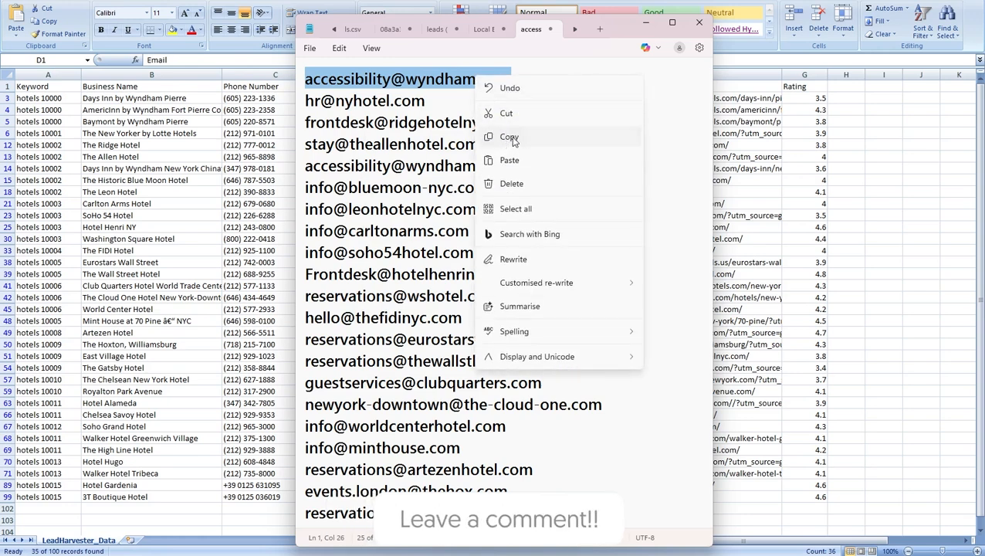
pyautogui.click(512, 138)
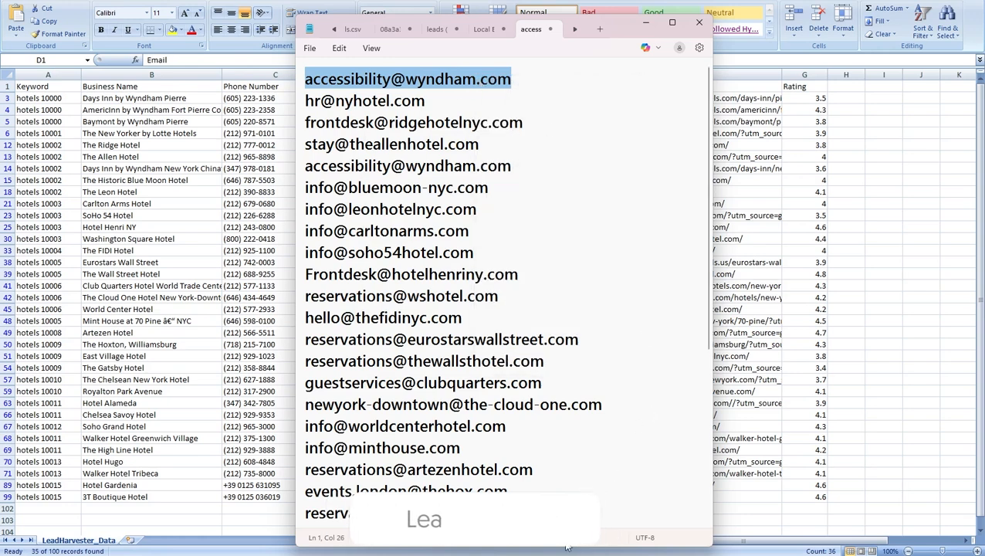
pyautogui.moveTo(558, 555)
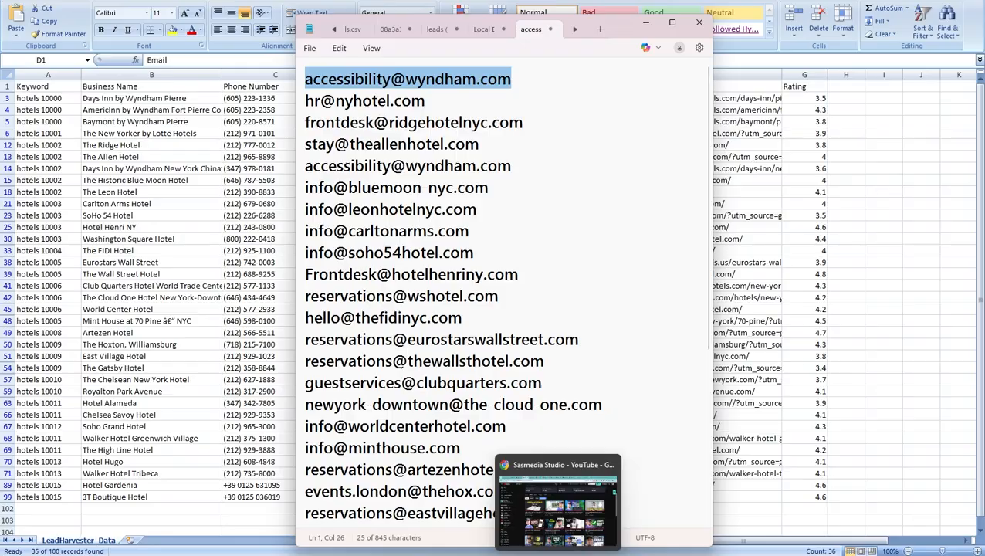
# Start a new draft with the first hotel address in To and a Bcc line, then return to Notepad.
pyautogui.click(737, 554)
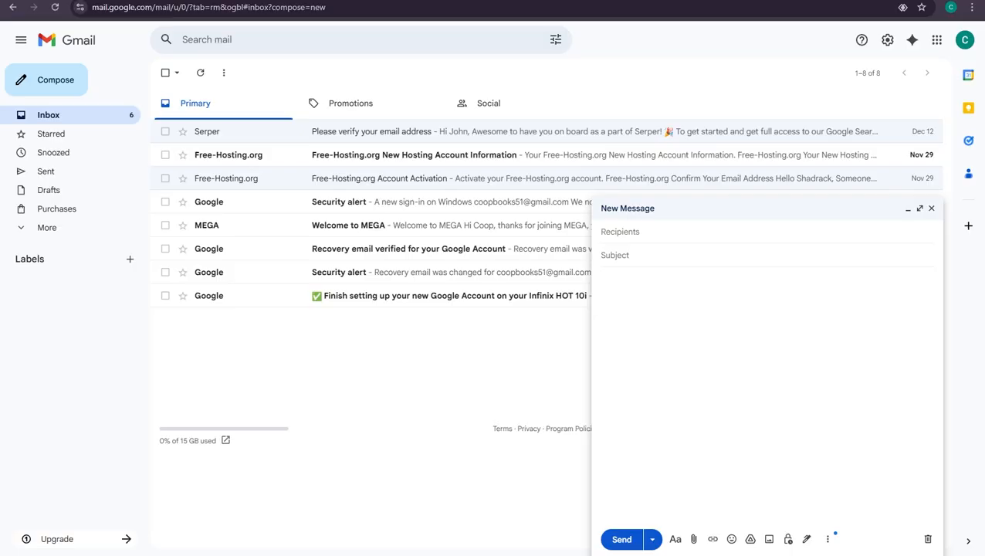
pyautogui.click(629, 233)
pyautogui.hotkey('ctrl', 'v')
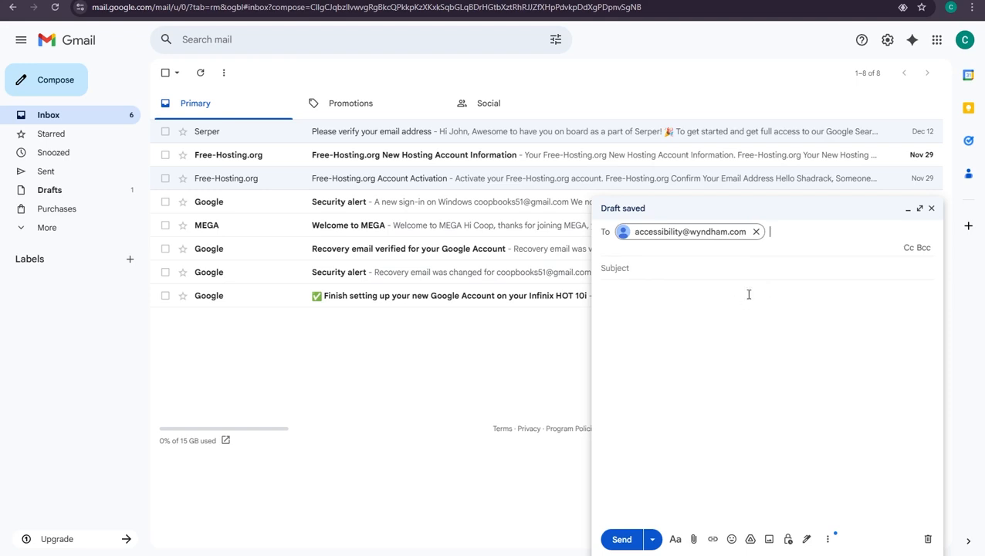
pyautogui.click(924, 249)
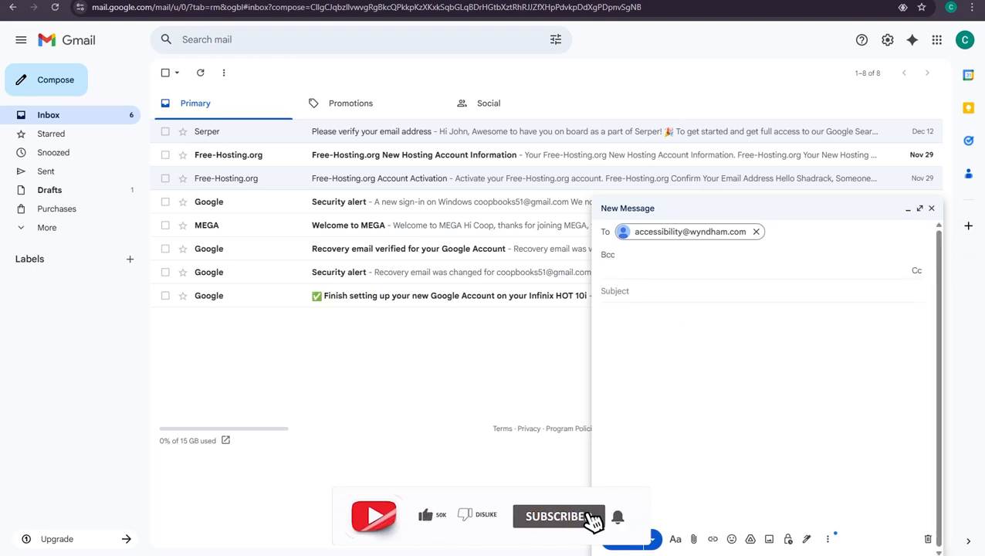
pyautogui.moveTo(713, 555)
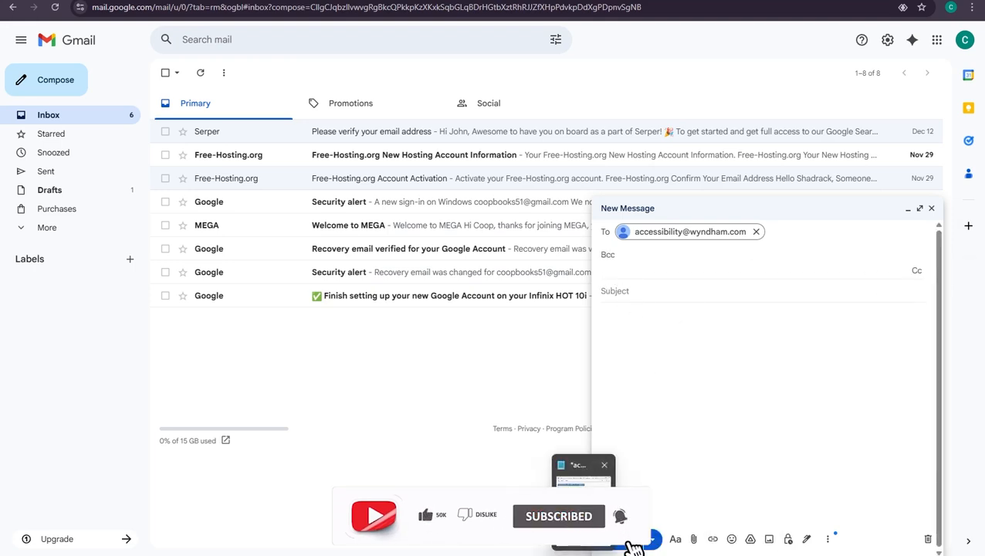
pyautogui.click(629, 549)
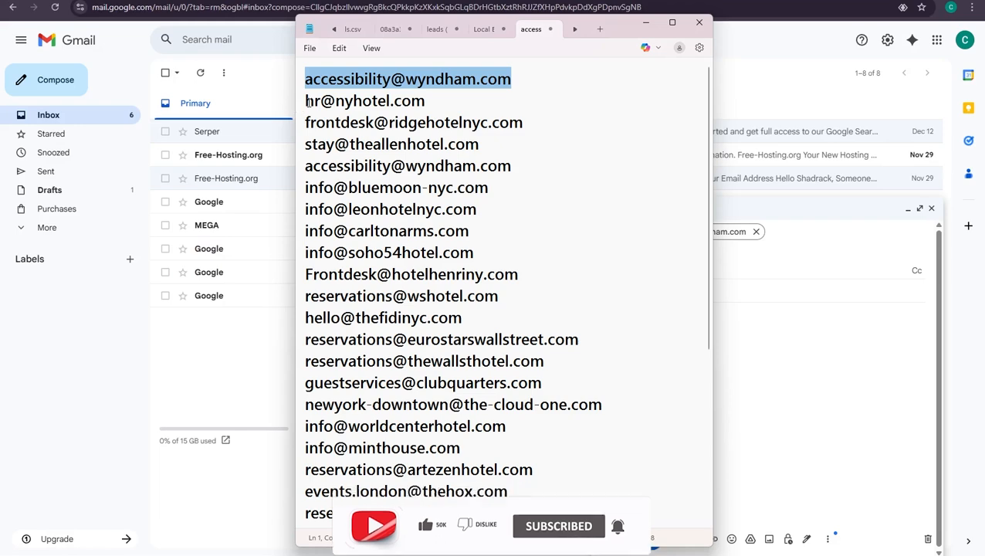
# Copy the hotel addresses from line 2 to the end of the Notepad list and return to Gmail.
pyautogui.click(300, 103)
pyautogui.scroll(-4, 466, 179)
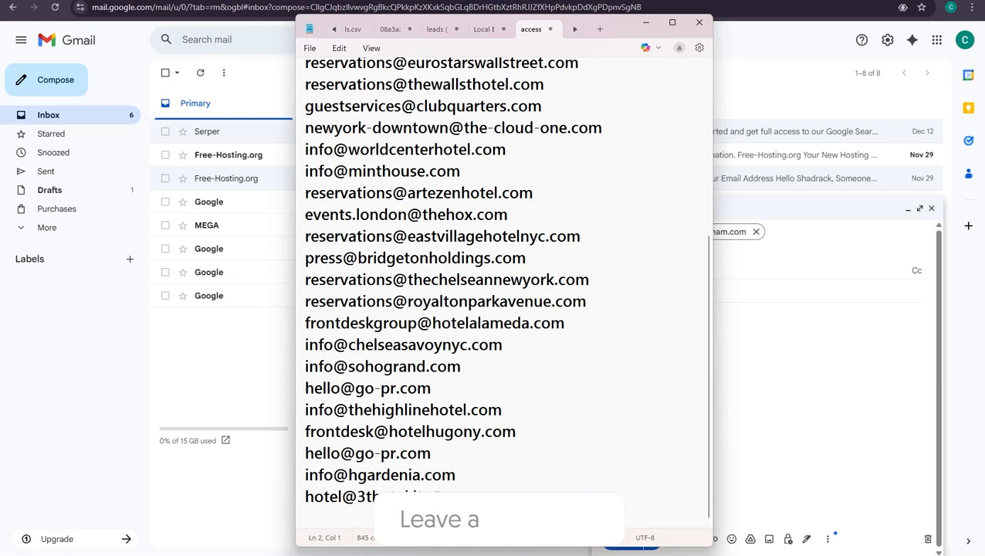
pyautogui.hotkey('ctrl', 'shift', 'End')
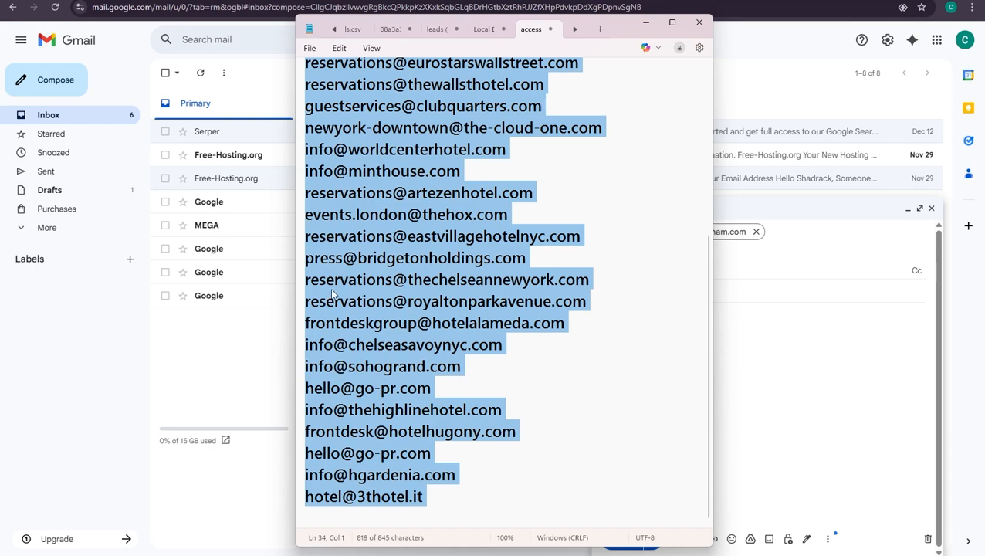
pyautogui.rightClick(409, 239)
pyautogui.click(442, 298)
pyautogui.click(814, 340)
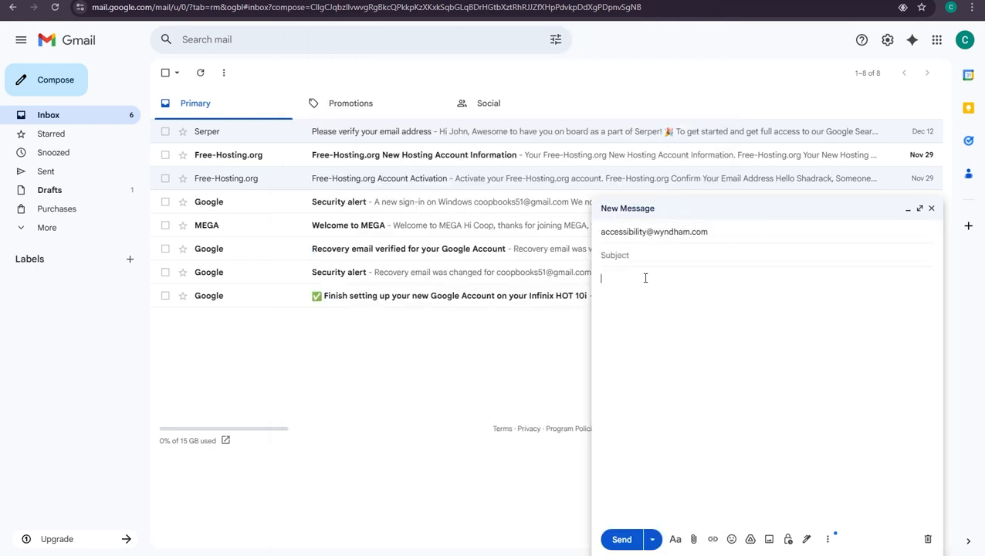
# Paste the copied hotel addresses into Bcc, giving 30 blind-copy recipients, and review the list.
pyautogui.click(882, 231)
pyautogui.click(924, 244)
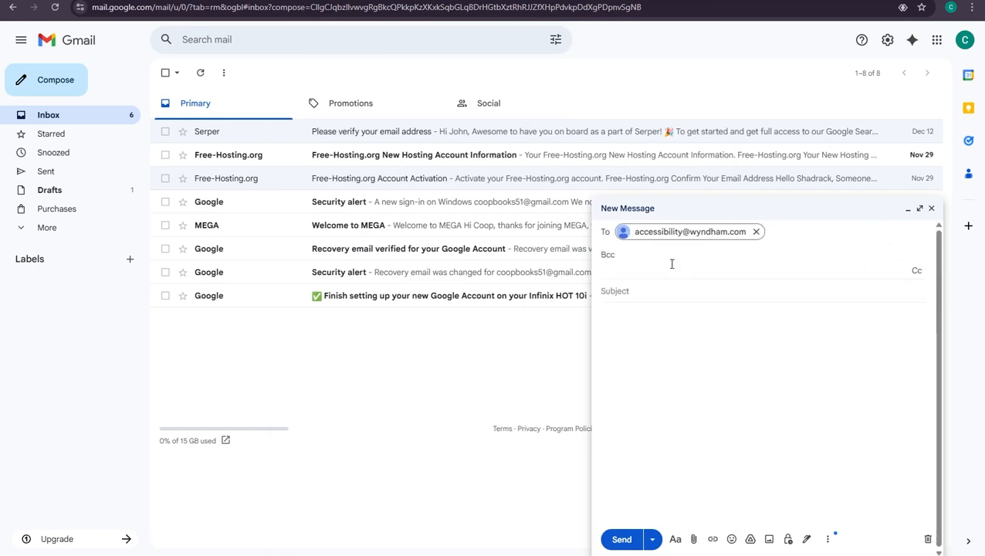
pyautogui.hotkey('ctrl', 'v')
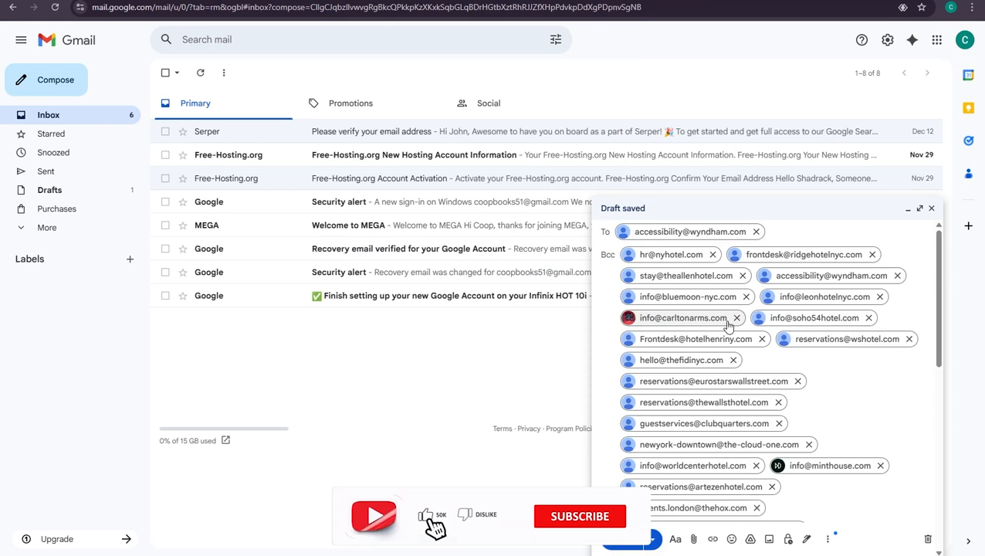
pyautogui.moveTo(728, 325)
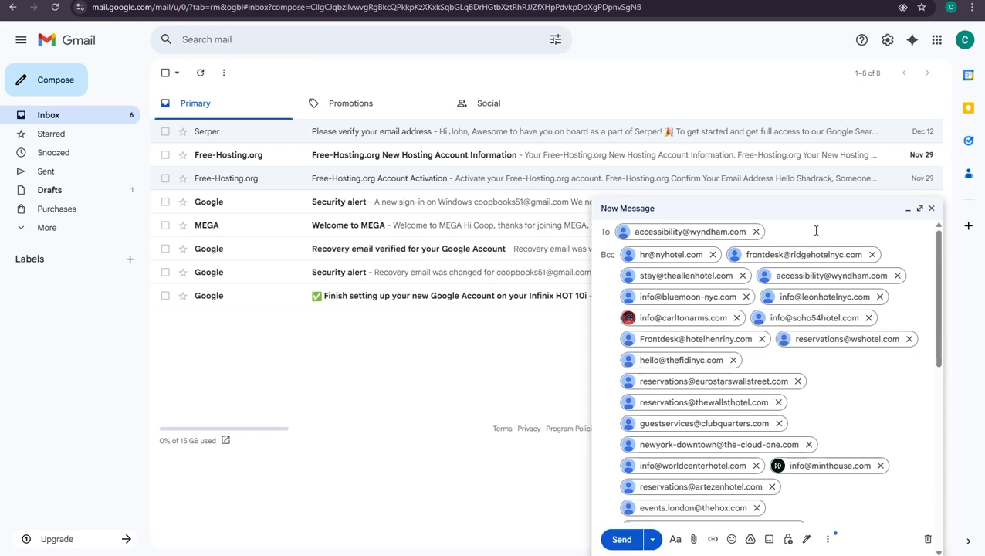
pyautogui.scroll(-15, 812, 309)
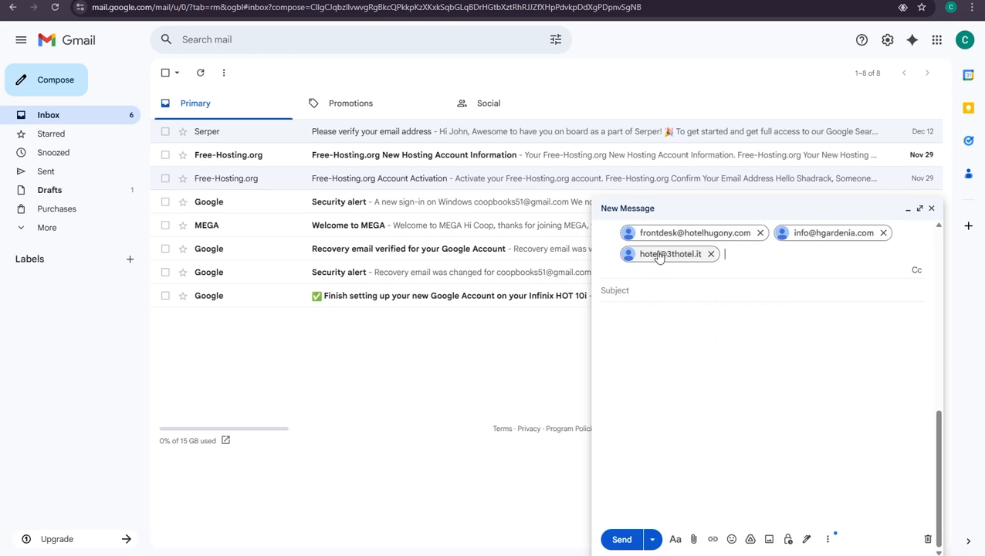
pyautogui.scroll(3, 867, 257)
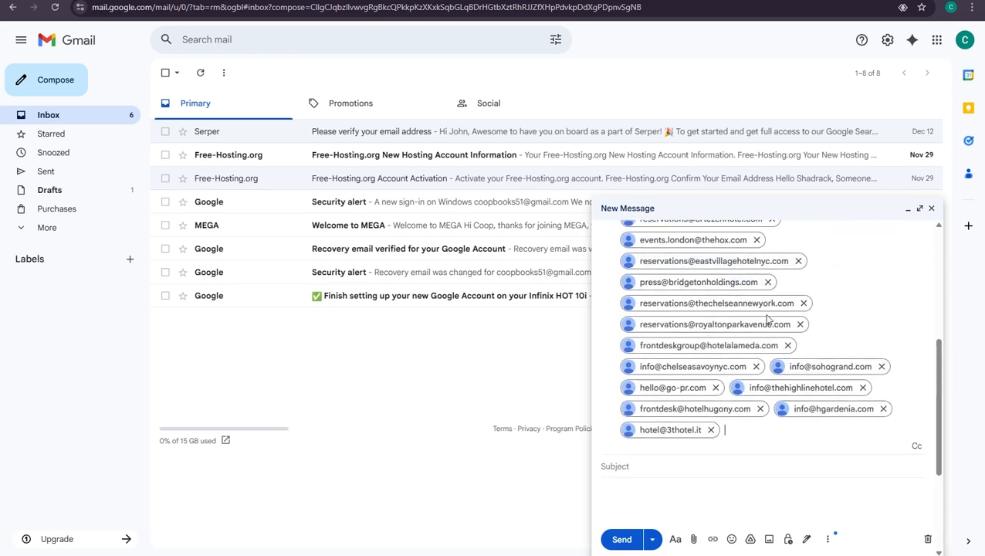
pyautogui.scroll(3, 715, 282)
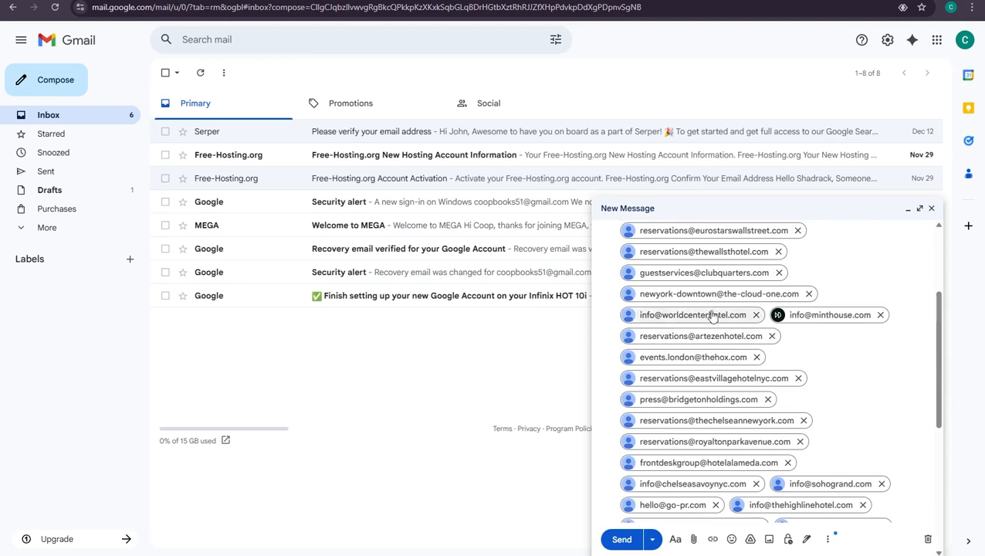
pyautogui.moveTo(683, 317)
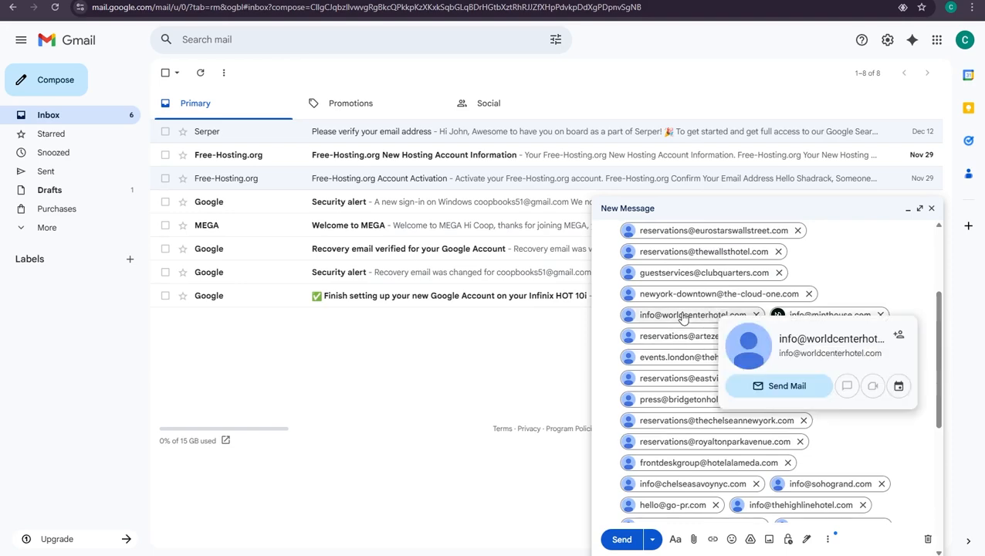
pyautogui.scroll(5, 679, 315)
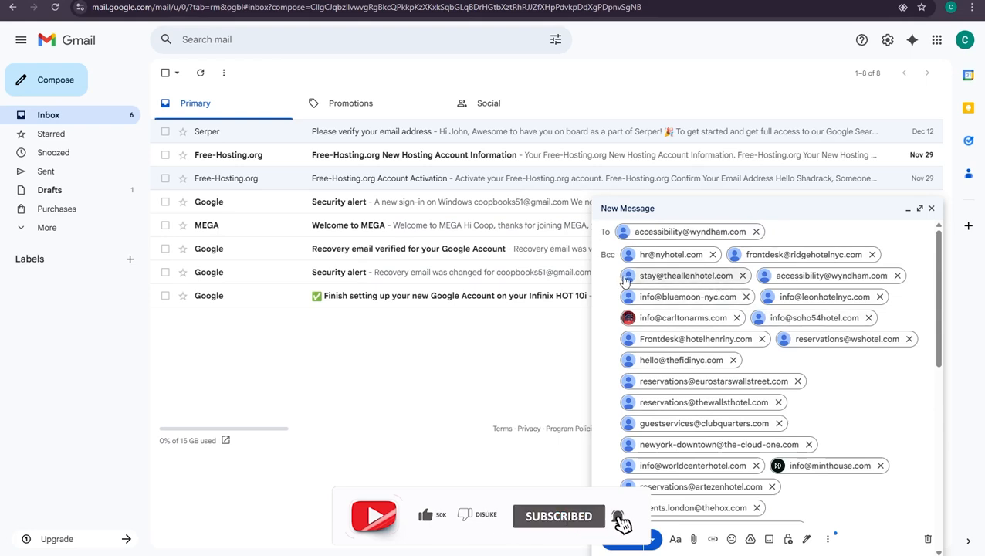
pyautogui.moveTo(687, 275)
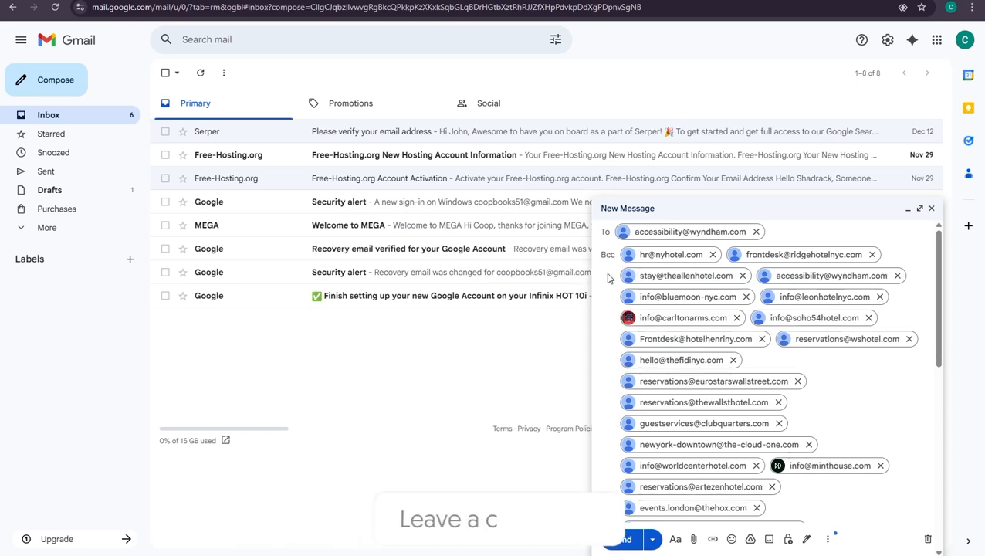
pyautogui.scroll(-10, 655, 324)
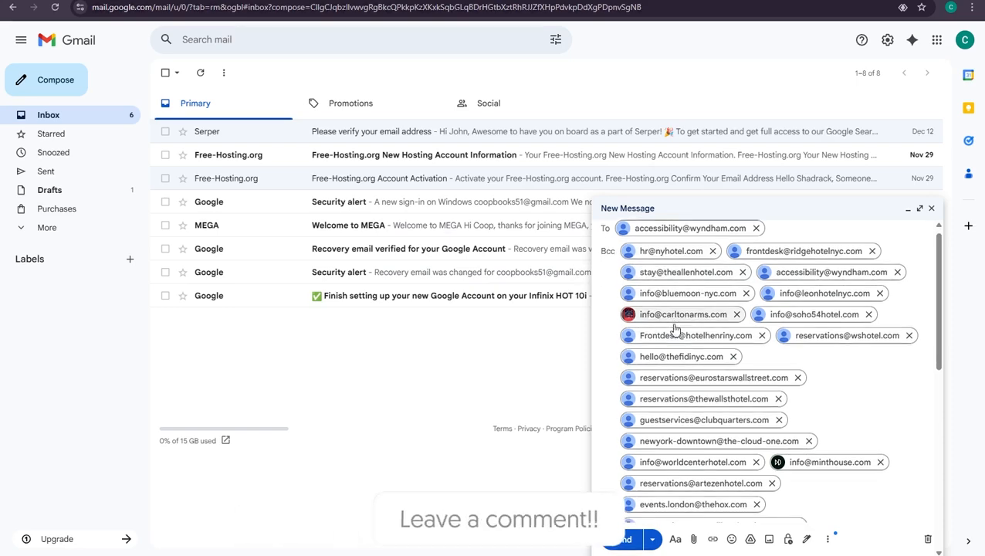
pyautogui.scroll(10, 695, 263)
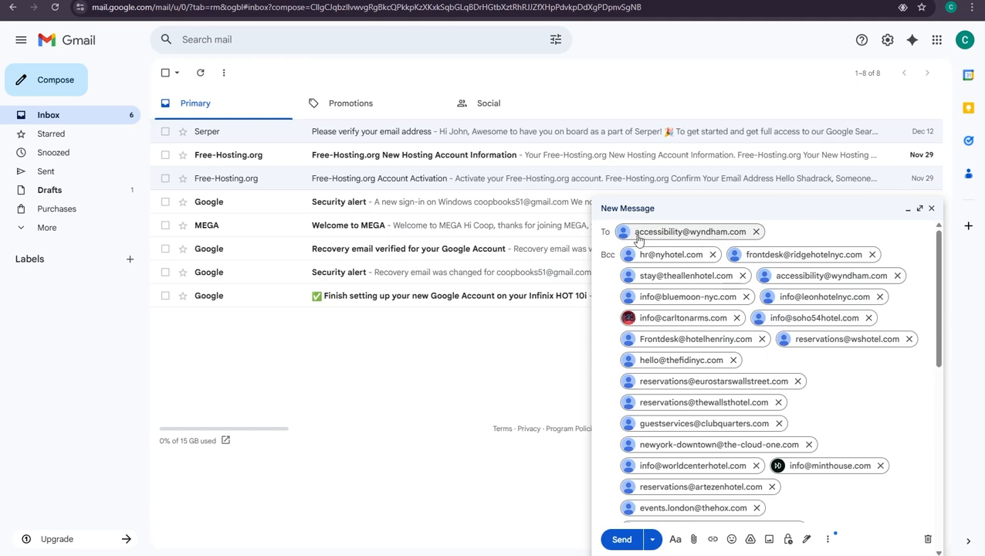
pyautogui.scroll(-10, 700, 293)
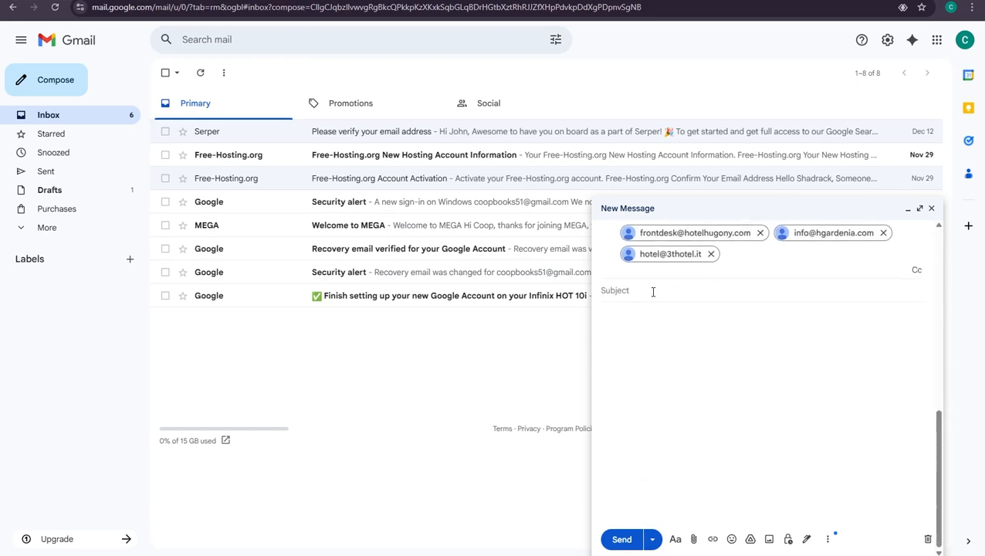
pyautogui.click(653, 290)
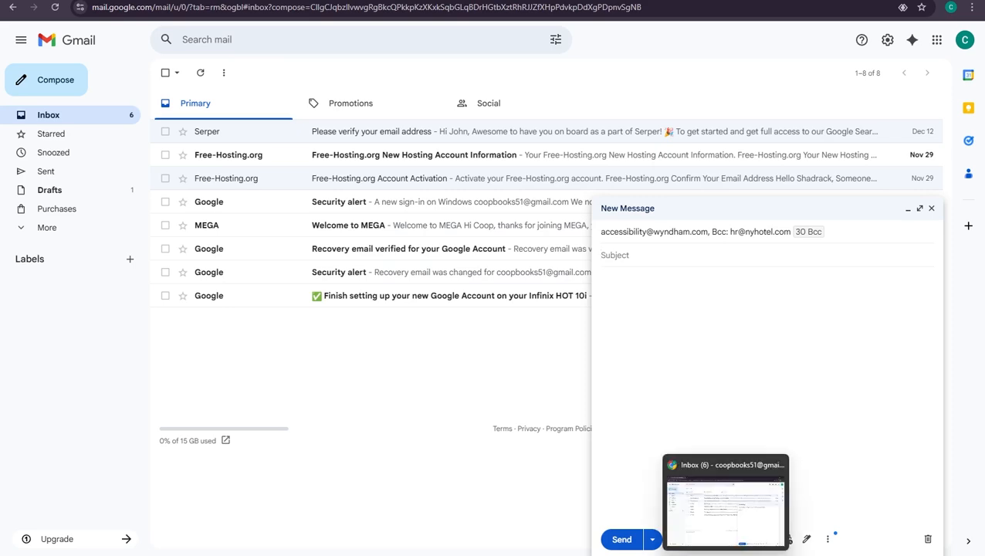
# Copy the Word script's subject line into the draft: 'Stop paying monthly for leads (Lifetime Deal inside)'.
pyautogui.click(749, 553)
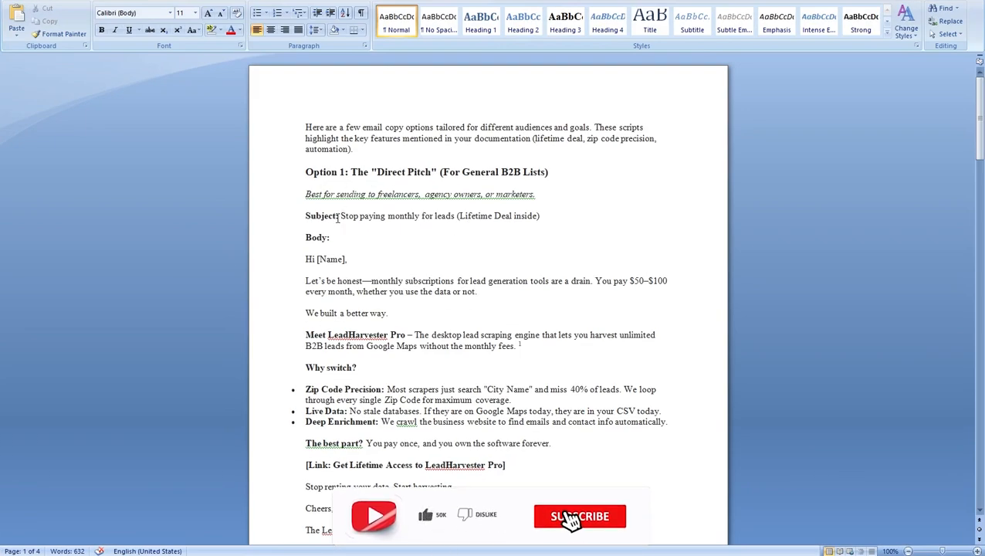
pyautogui.moveTo(340, 217); pyautogui.dragTo(537, 217)
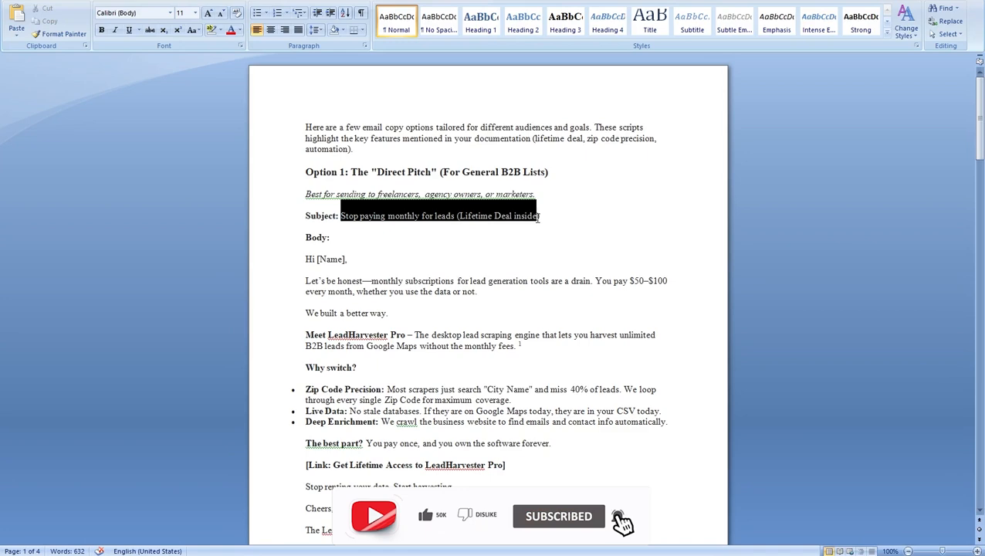
pyautogui.rightClick(534, 218)
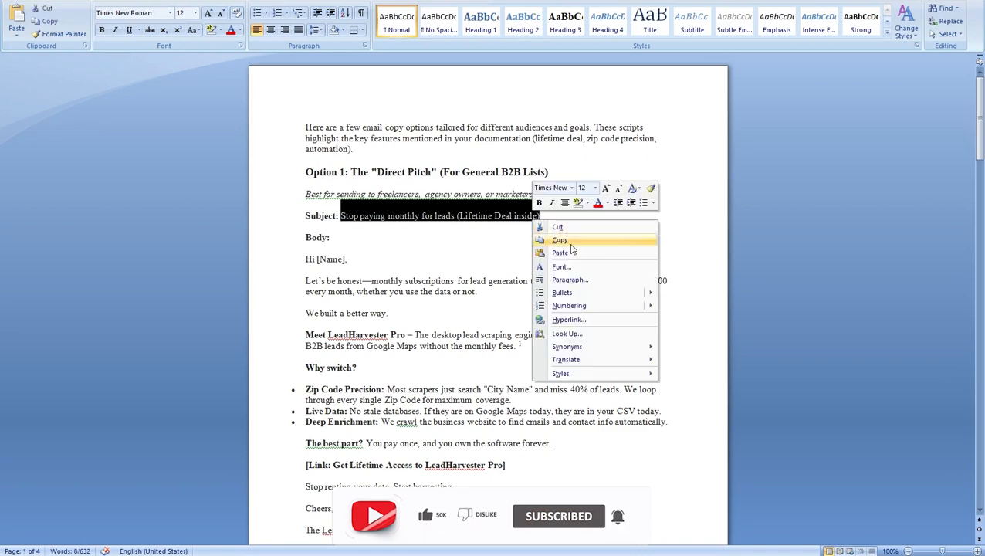
pyautogui.click(560, 239)
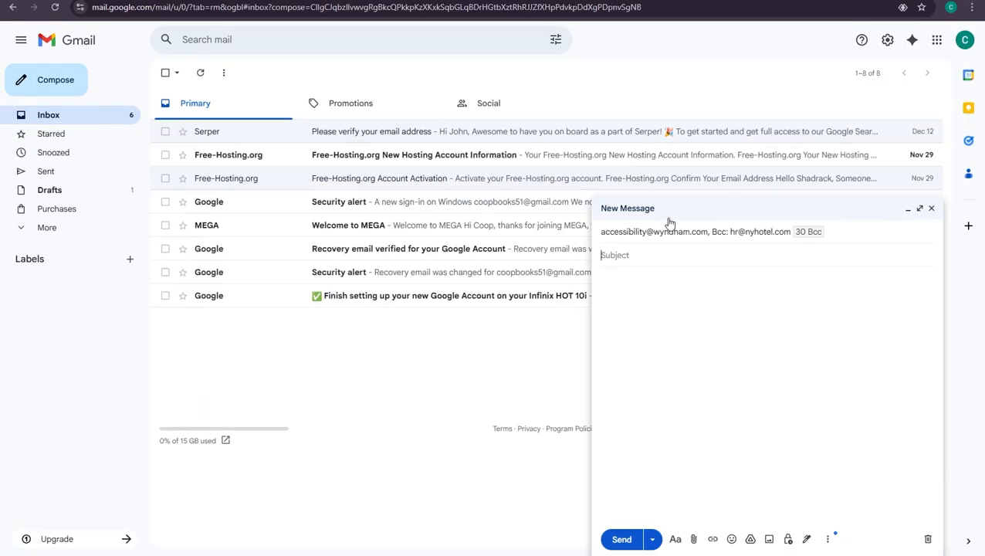
pyautogui.hotkey('ctrl', 'v')
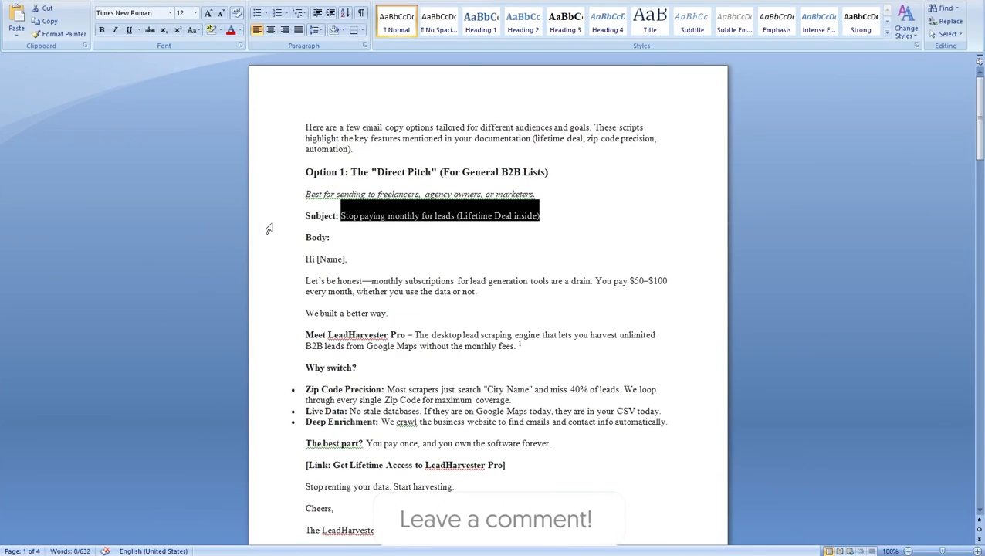
# Copy the Option 1 email body starting at 'Hi [Name],' from Word and return to Gmail.
pyautogui.moveTo(307, 258)
pyautogui.mouseDown()
pyautogui.moveTo(456, 282)
pyautogui.moveTo(432, 339)
pyautogui.moveTo(471, 468)
pyautogui.moveTo(463, 548)
pyautogui.moveTo(444, 470)
pyautogui.mouseUp()
pyautogui.rightClick(436, 232)
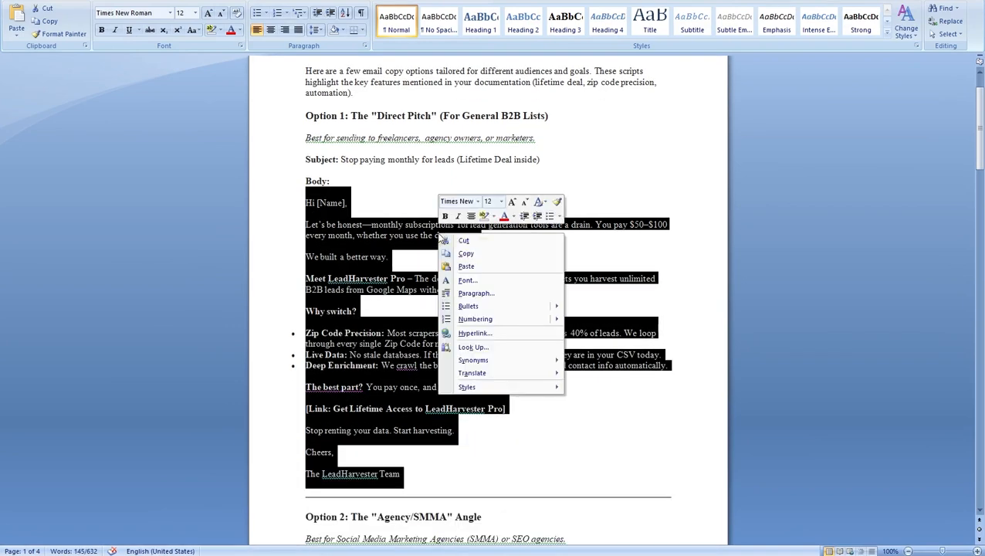
pyautogui.click(463, 253)
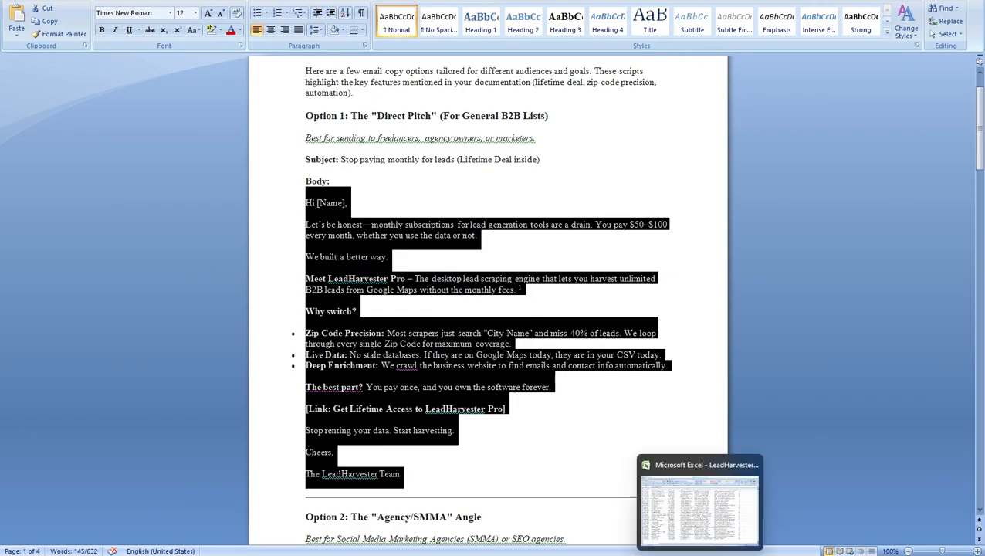
pyautogui.click(623, 554)
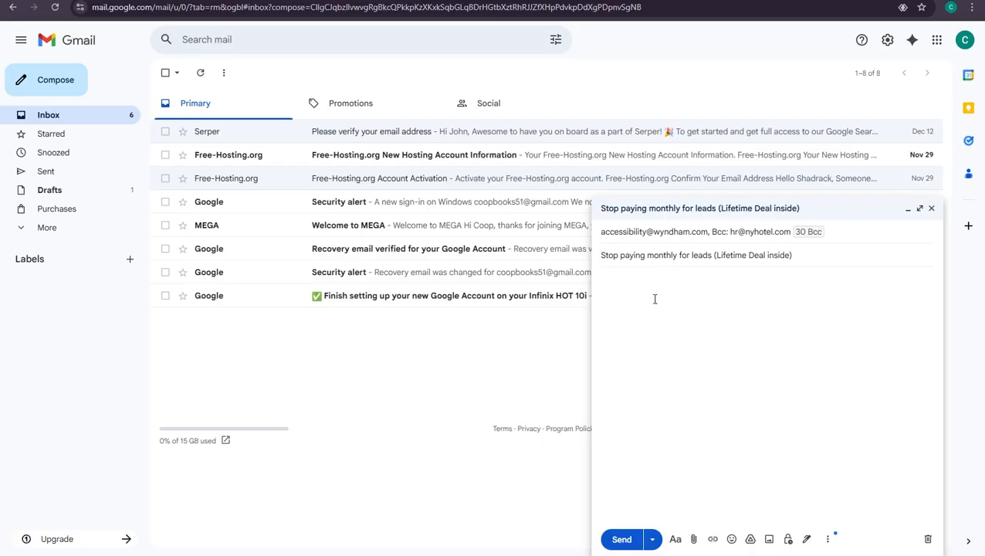
# Paste the LeadHarvester pitch into the body and delete [Name] so the greeting reads 'Hi,'.
pyautogui.click(654, 326)
pyautogui.hotkey('ctrl', 'v')
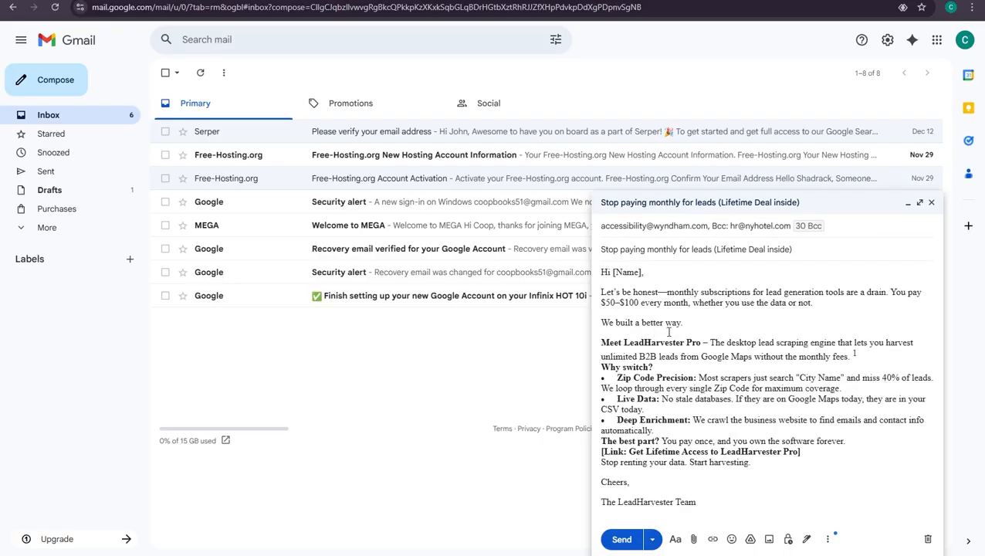
pyautogui.moveTo(643, 272); pyautogui.dragTo(614, 276)
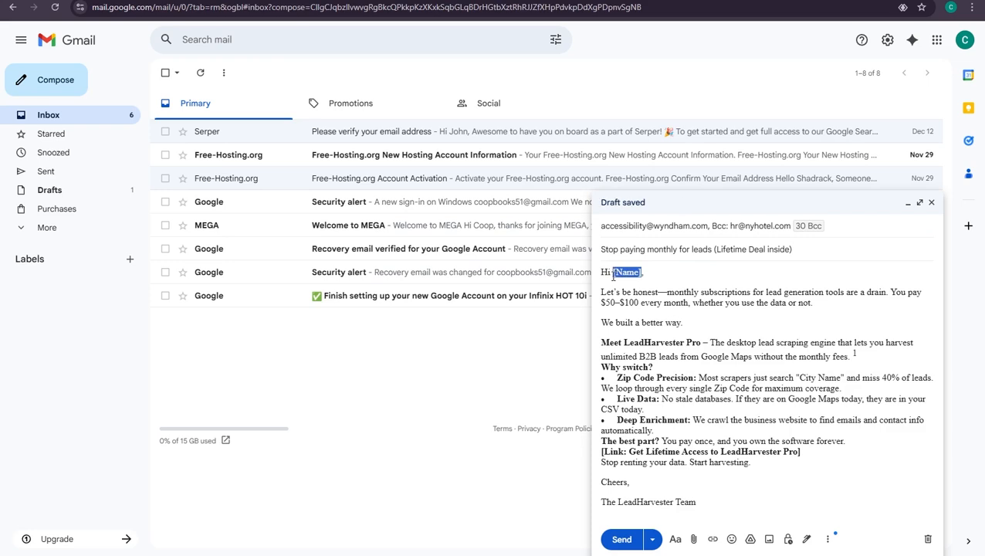
pyautogui.press('BackSpace')
pyautogui.press('BackSpace')
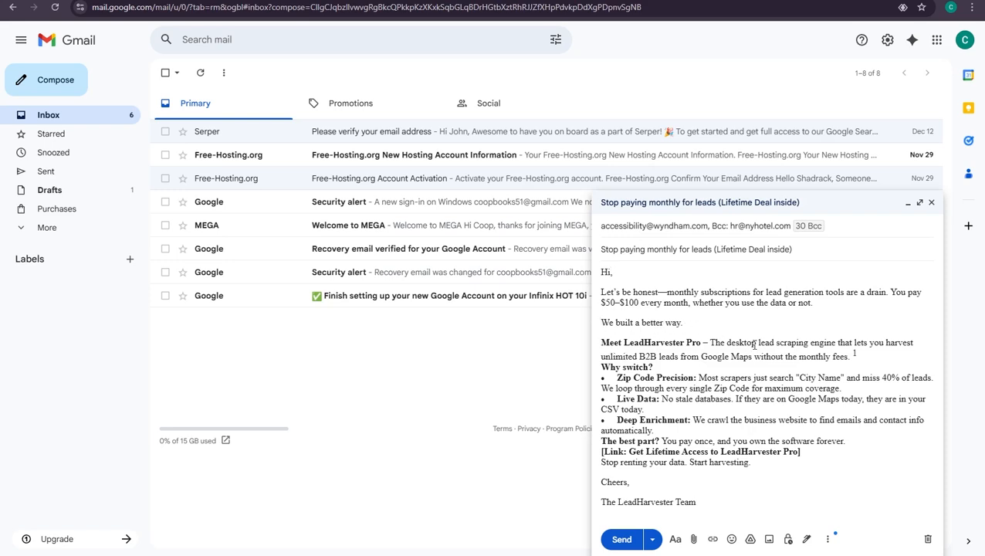
# Add blank lines before 'Why switch?', 'The best part?' and the link line, removing the stray footnote 1.
pyautogui.click(864, 355)
pyautogui.press('Return')
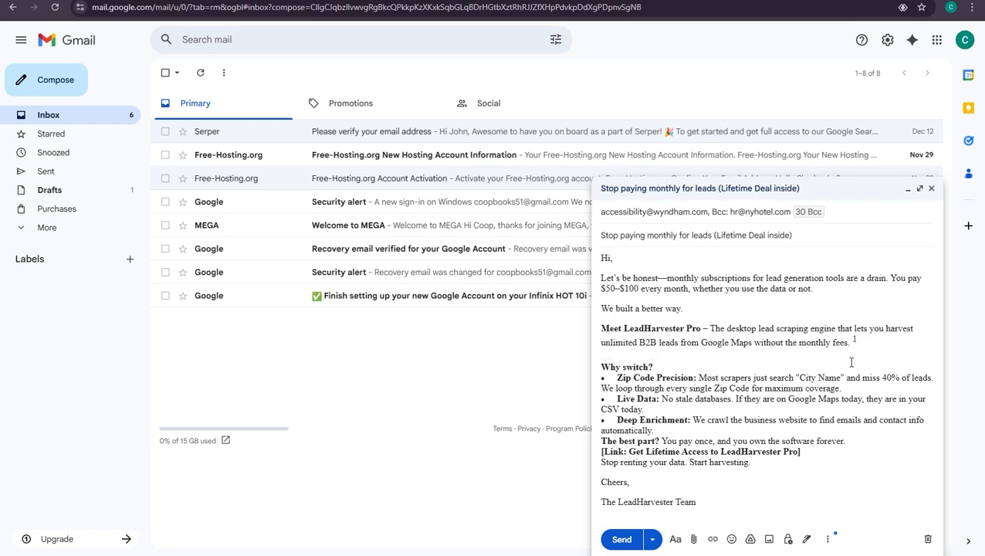
pyautogui.press('BackSpace')
pyautogui.press('BackSpace')
pyautogui.press('Return')
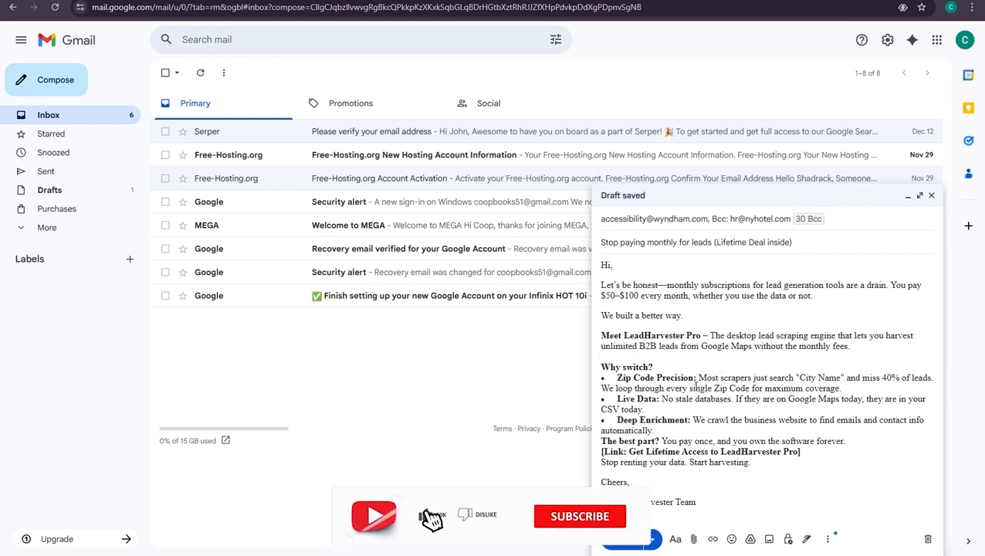
pyautogui.click(662, 432)
pyautogui.press('Return')
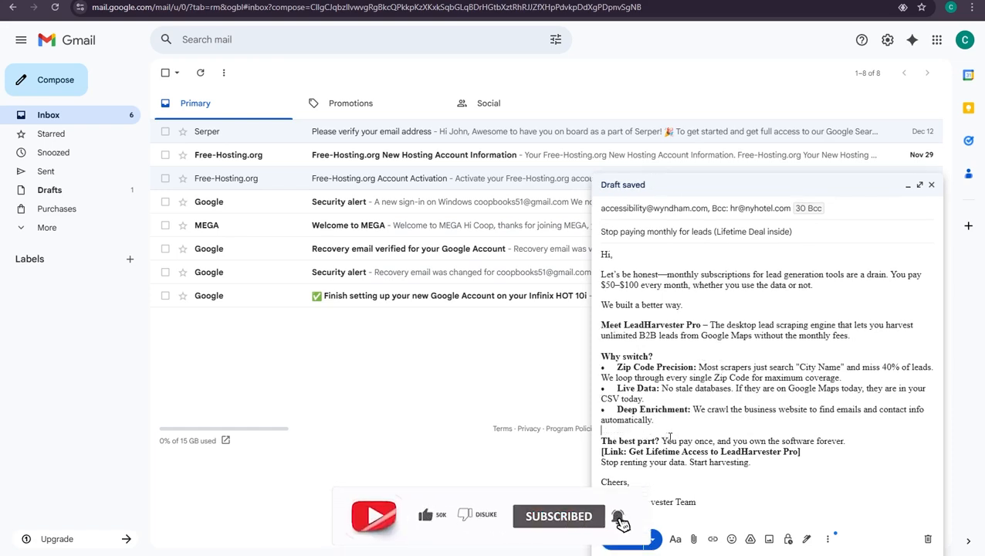
pyautogui.click(847, 441)
pyautogui.press('Return')
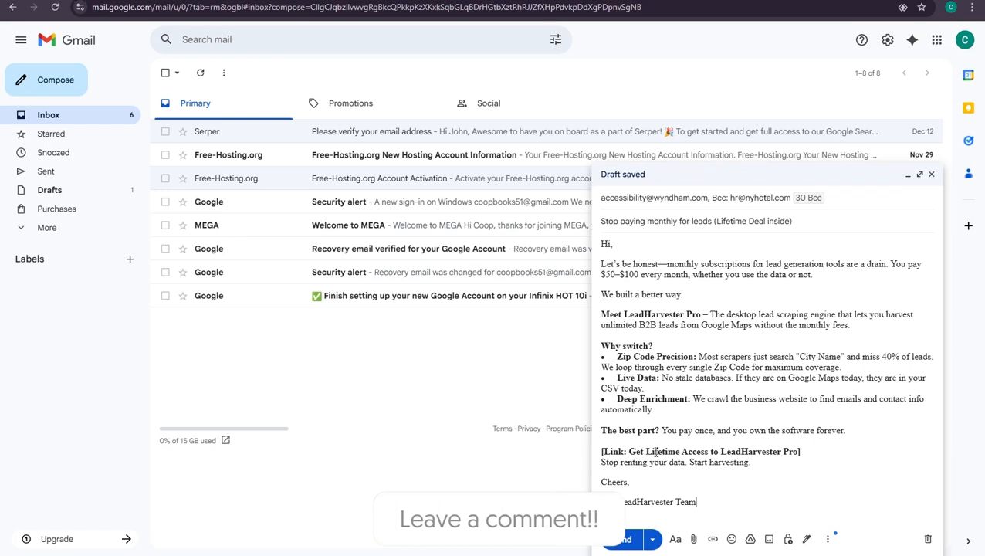
# Remove the '[Link: ' prefix and closing bracket so the line reads 'Get Lifetime Access to LeadHarvester Pro'.
pyautogui.moveTo(629, 452); pyautogui.dragTo(801, 451)
pyautogui.click(805, 452)
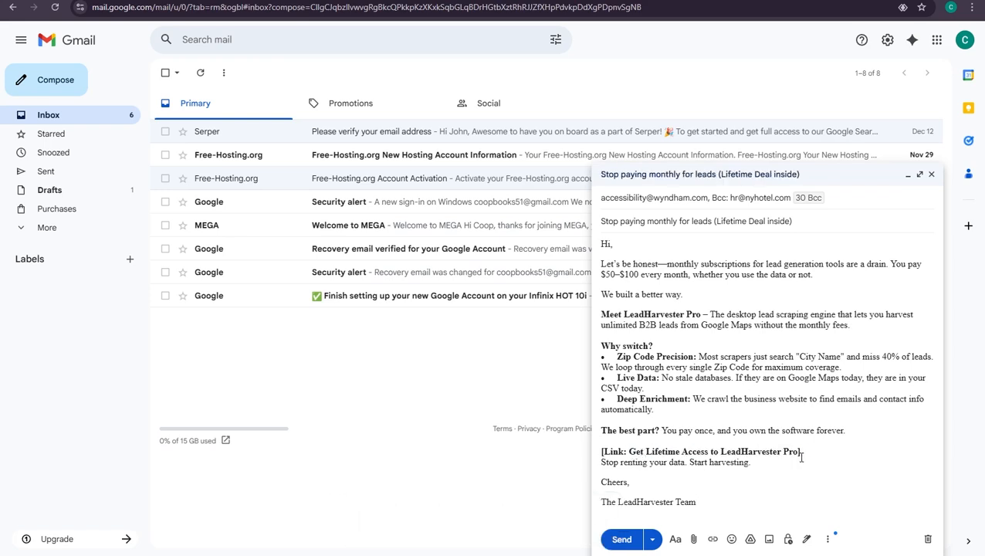
pyautogui.press('BackSpace')
pyautogui.moveTo(629, 452); pyautogui.dragTo(602, 452)
pyautogui.press('BackSpace')
pyautogui.moveTo(782, 450); pyautogui.dragTo(587, 454)
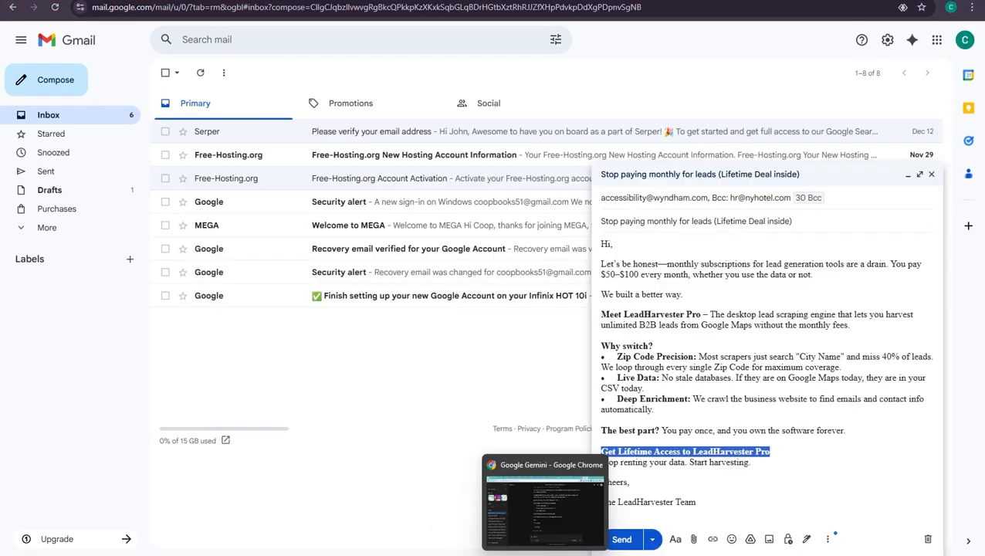
# Copy the LeadHarvester Pro product page URL from Chrome's address bar.
pyautogui.click(545, 511)
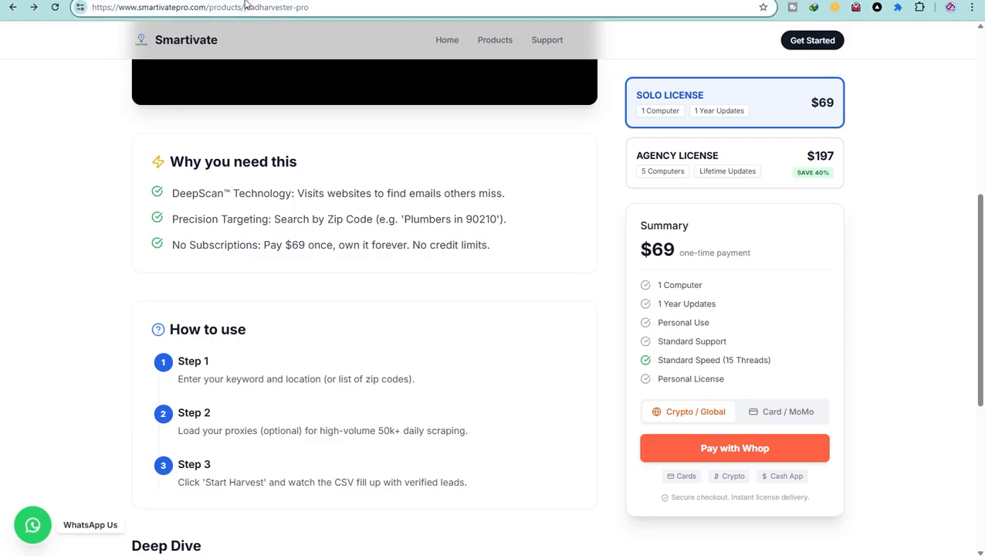
pyautogui.click(245, 5)
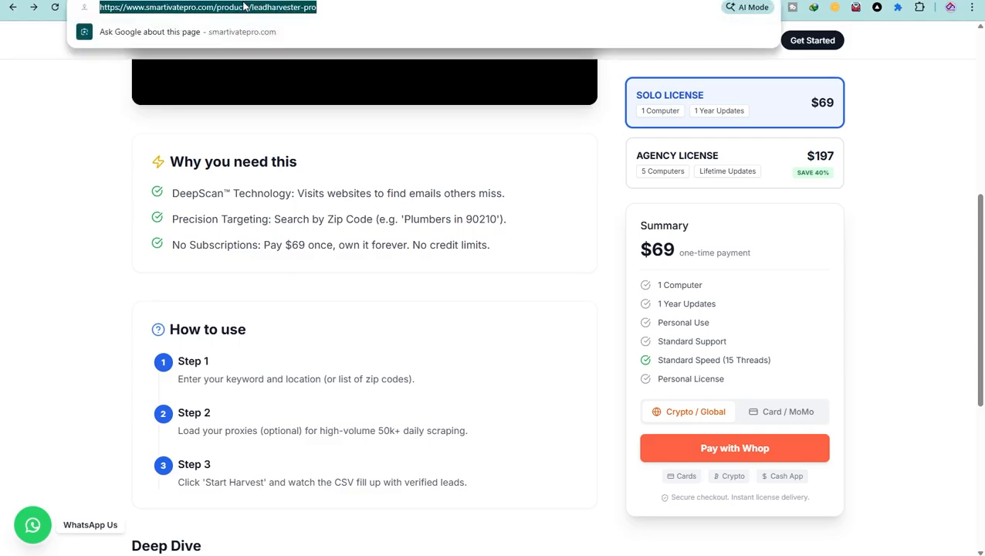
pyautogui.rightClick(243, 4)
pyautogui.click(283, 113)
# Link 'Get Lifetime Access to LeadHarvester Pro' in the draft to the copied smartivatepro.com URL.
pyautogui.click(740, 554)
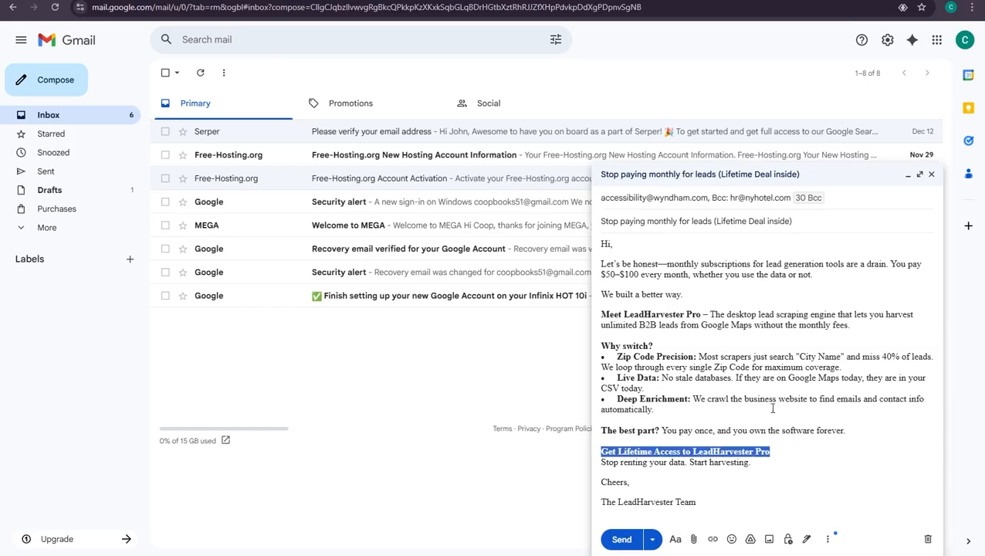
pyautogui.click(715, 542)
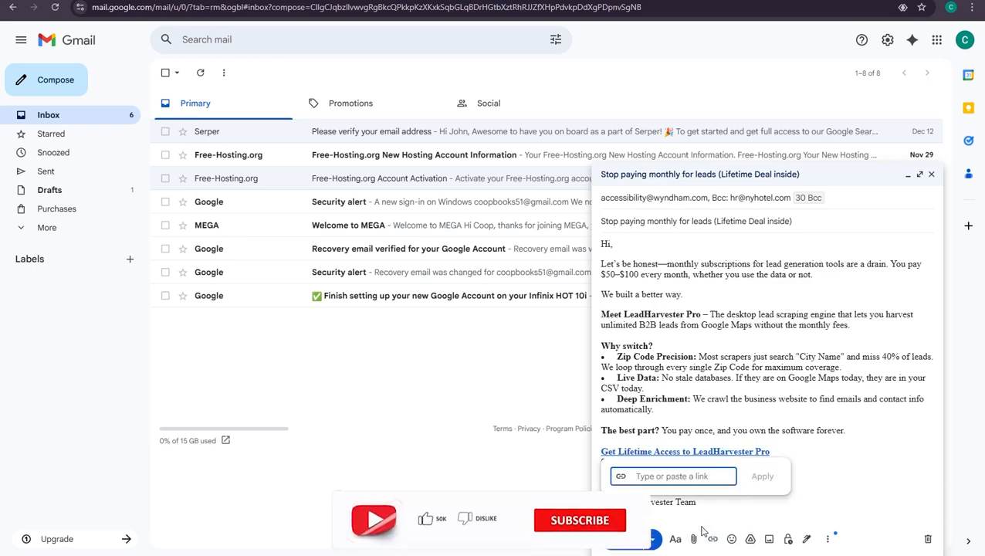
pyautogui.hotkey('ctrl', 'v')
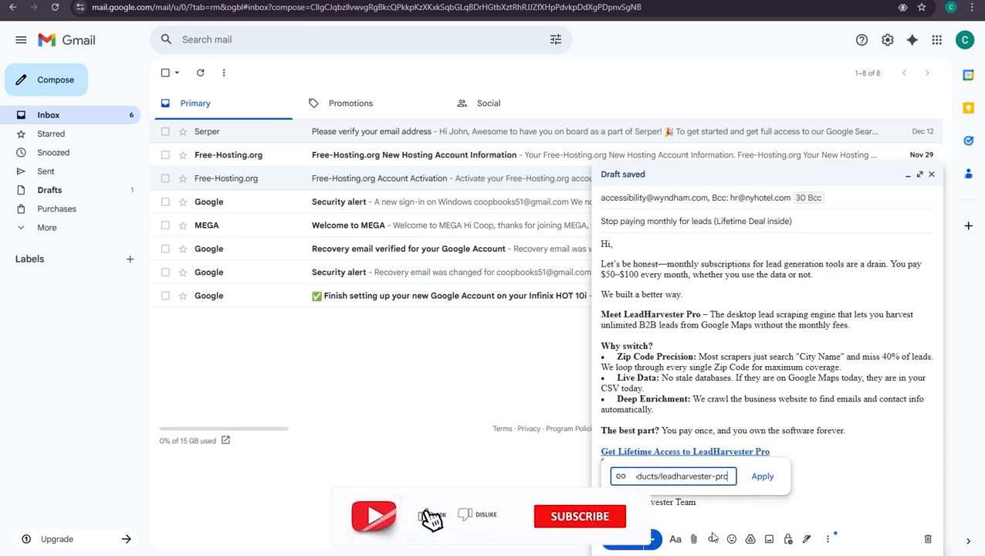
pyautogui.click(764, 478)
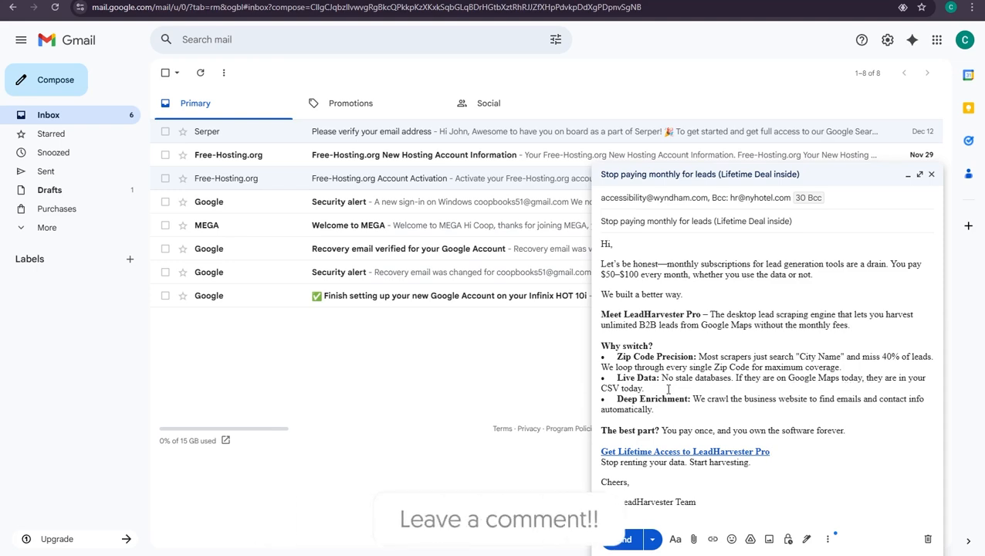
# Add a support e-mail address line below 'The LeadHarvester Team' signature, then send the email.
pyautogui.moveTo(623, 399); pyautogui.dragTo(716, 409)
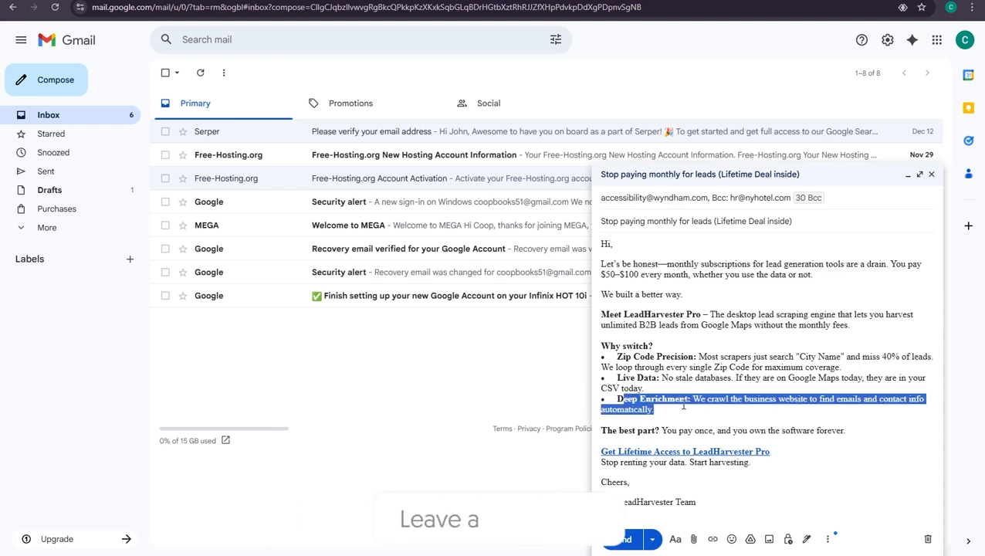
pyautogui.click(716, 409)
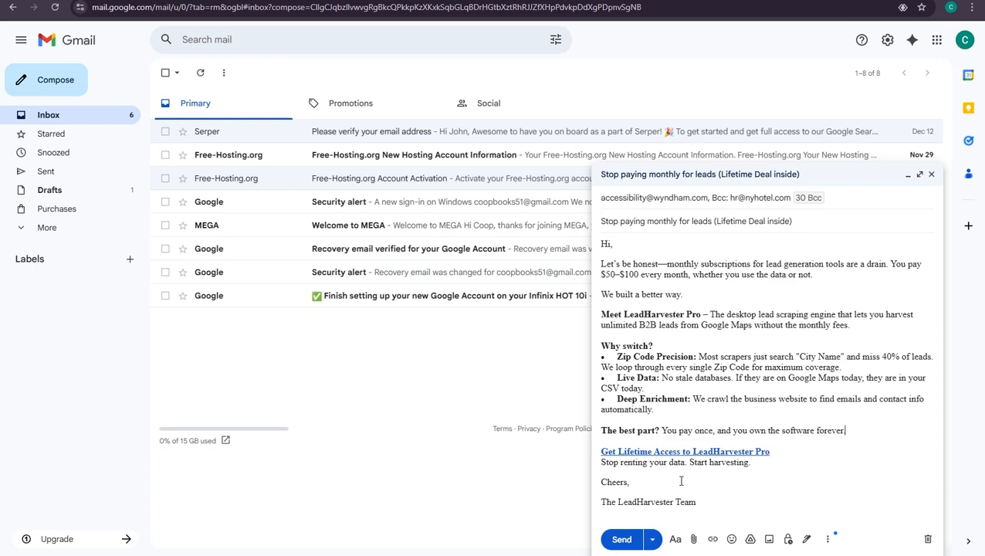
pyautogui.moveTo(698, 503); pyautogui.dragTo(600, 506)
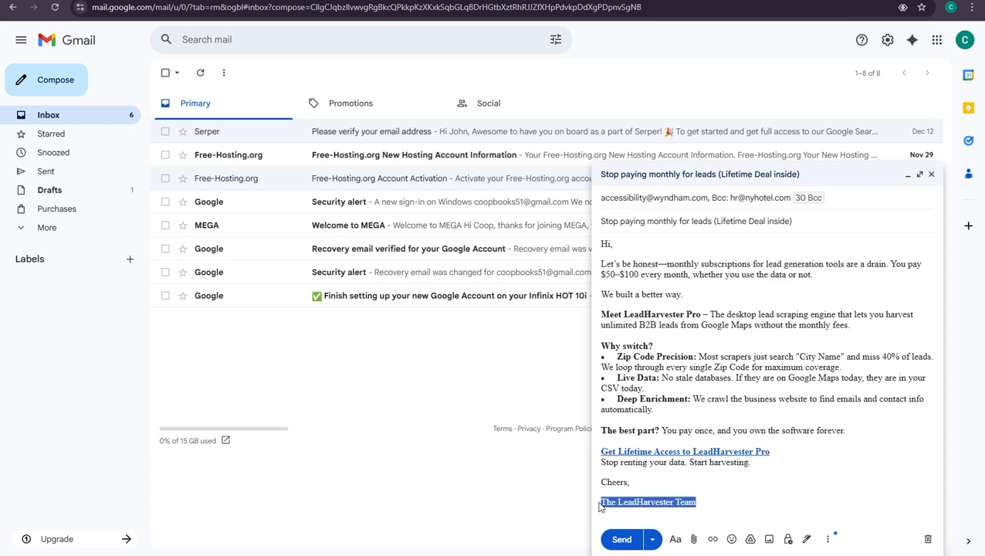
pyautogui.click(777, 499)
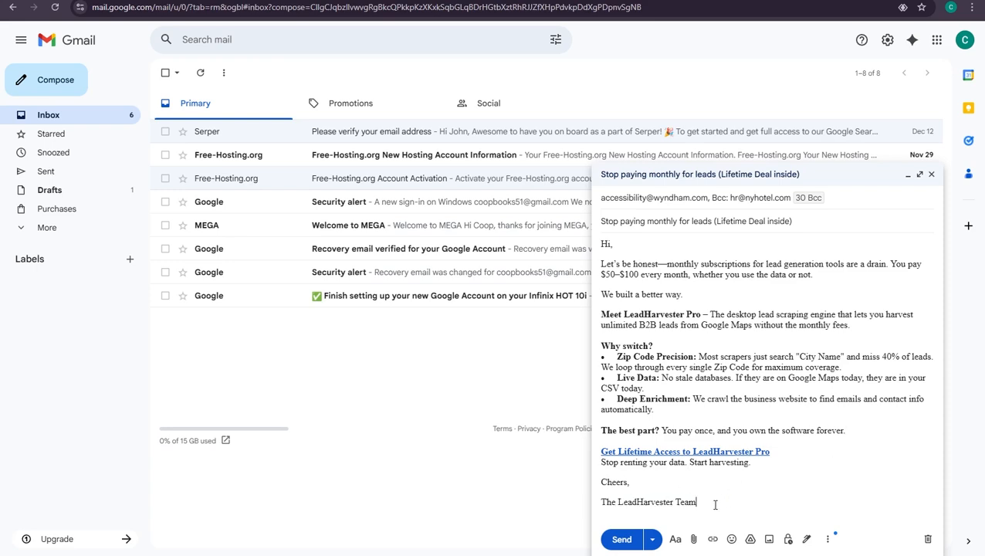
pyautogui.press('Return')
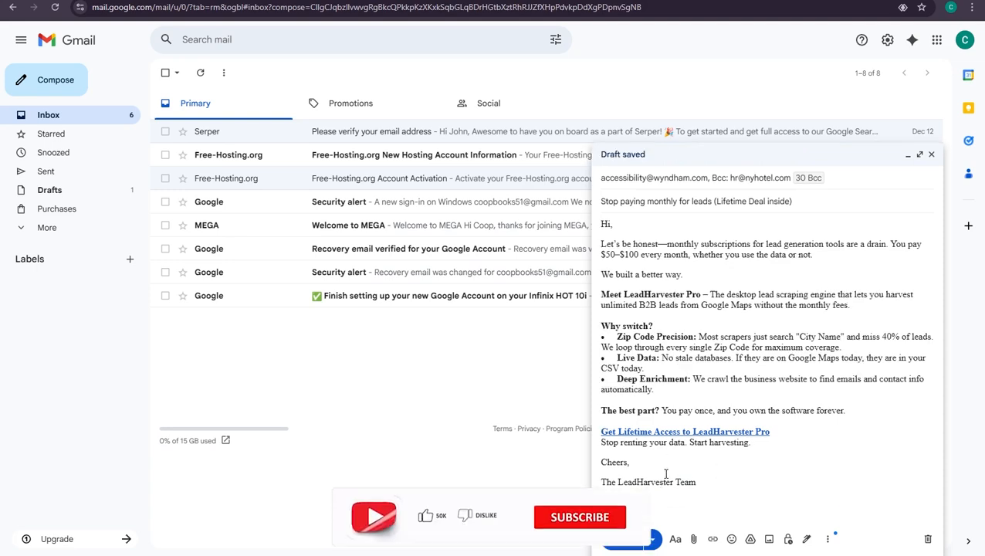
pyautogui.press('BackSpace')
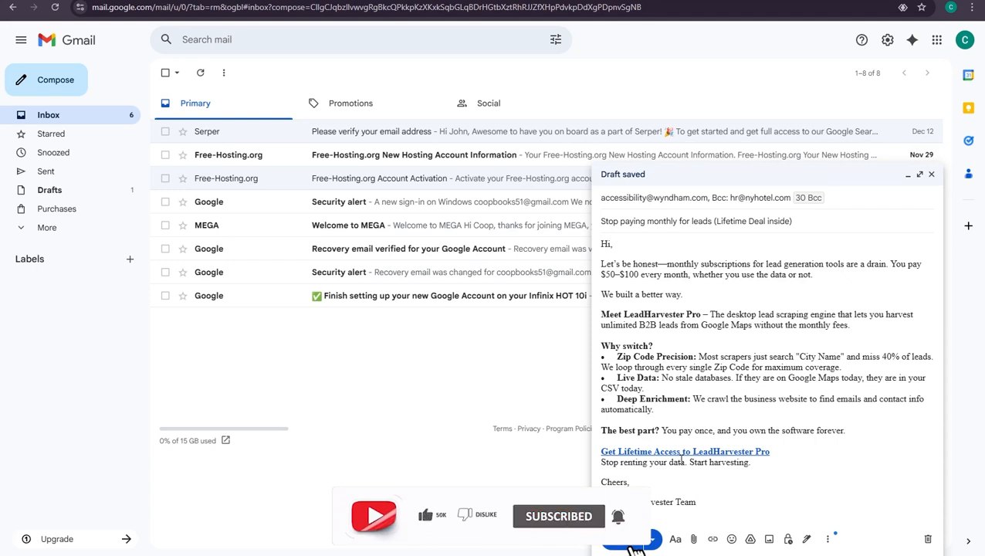
pyautogui.press('Return')
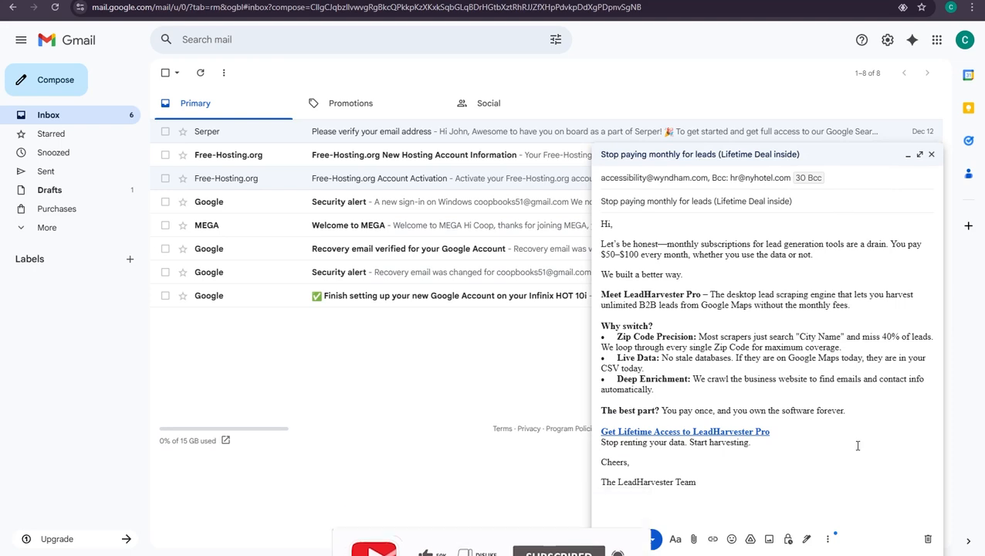
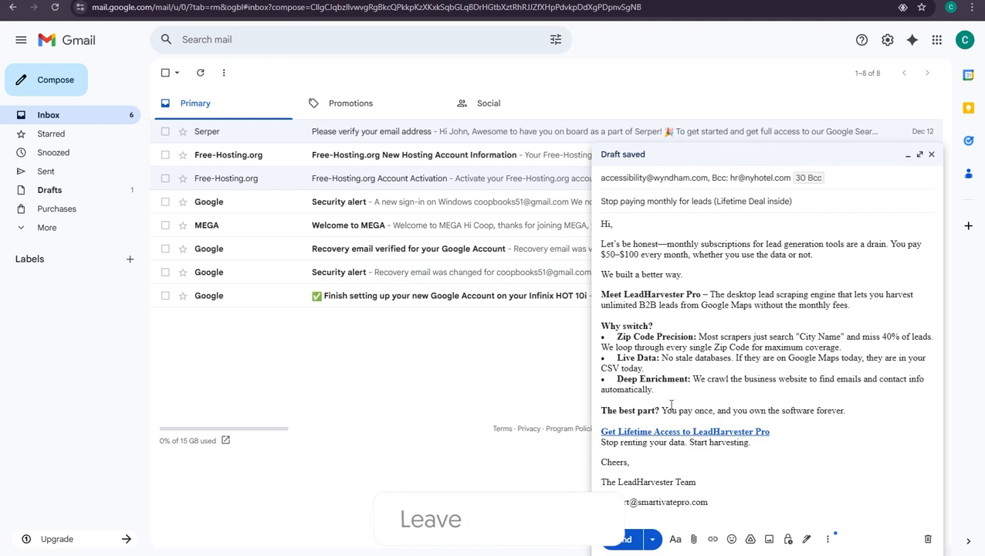
pyautogui.click(620, 541)
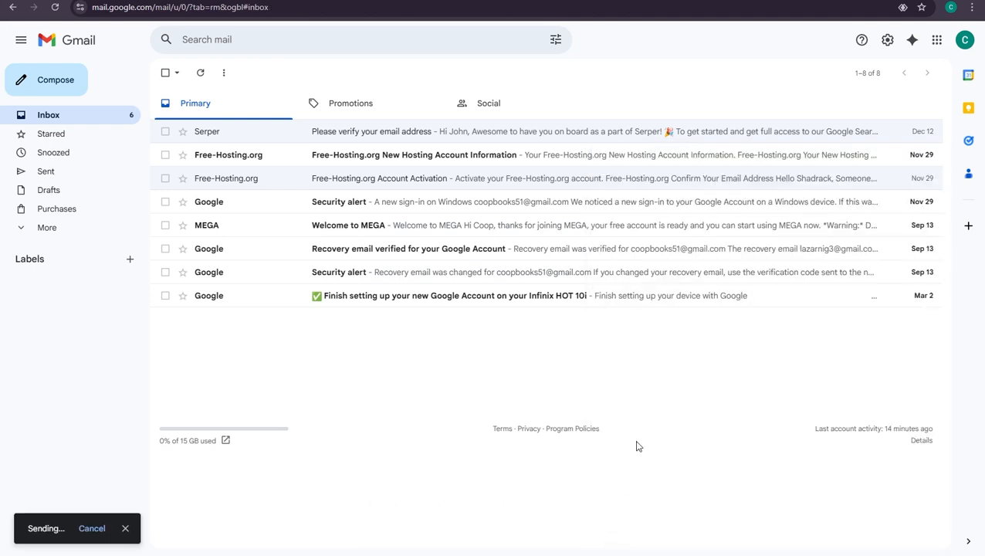